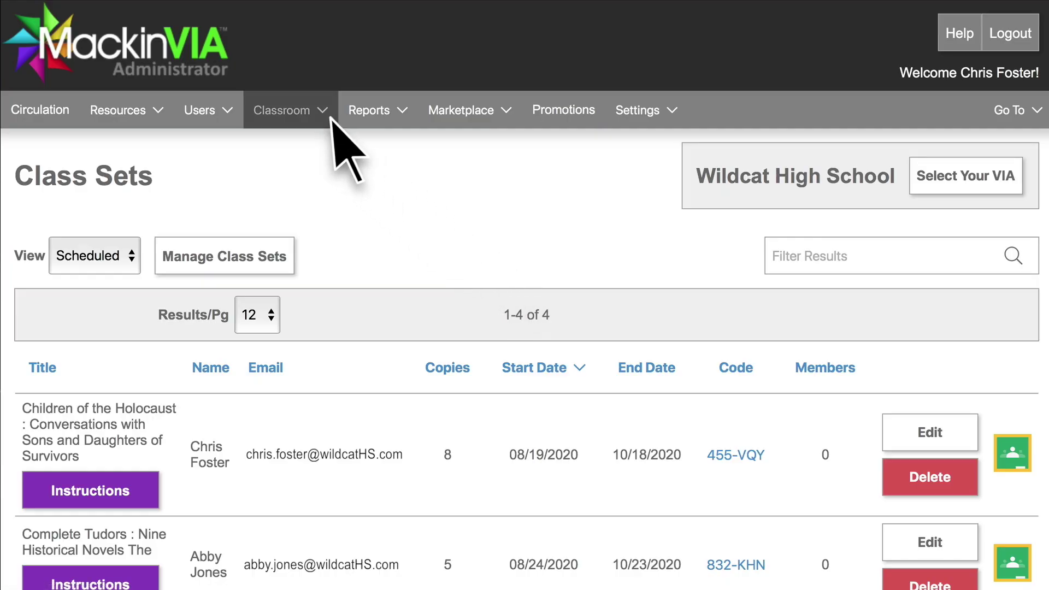
Go to Classroom > Class Sets > Manage Class Sets
click(323, 112)
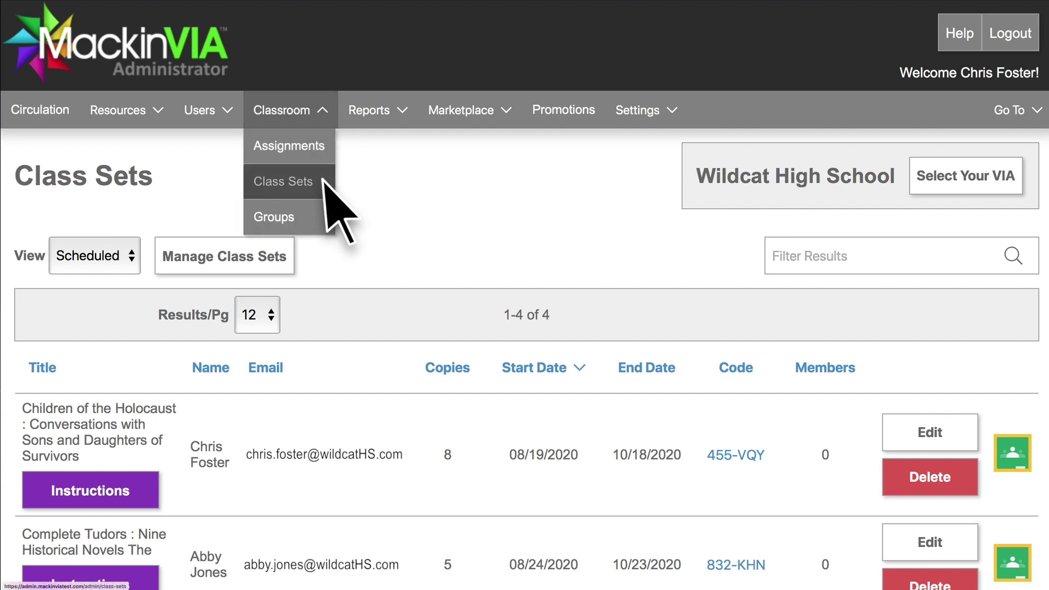
click(324, 182)
click(257, 261)
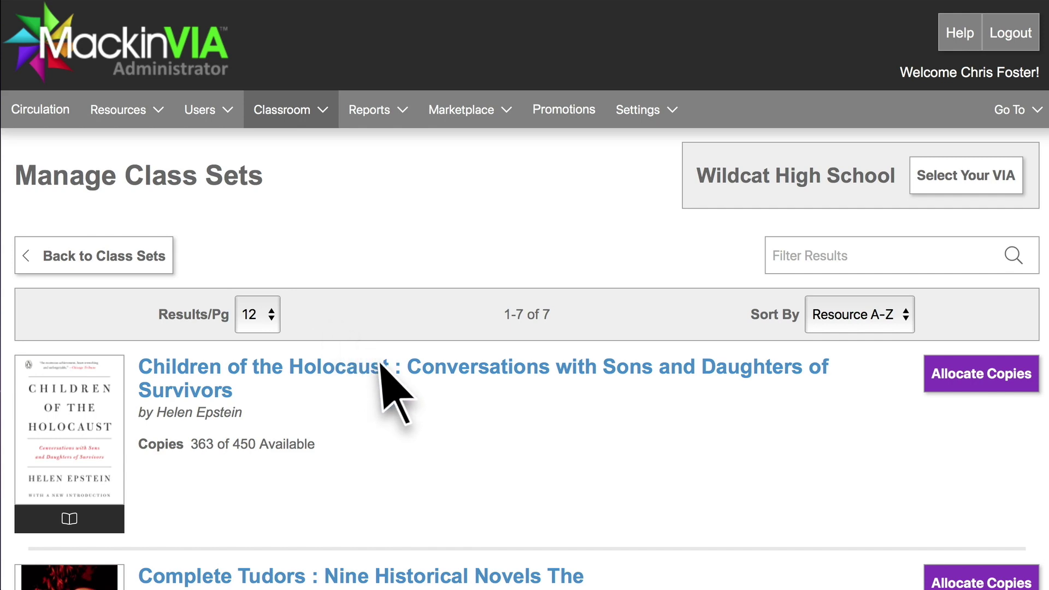
Browse the 7 titles and check Children of the Holocaust details (363 of 450 available)
scroll(382, 366, down, 10)
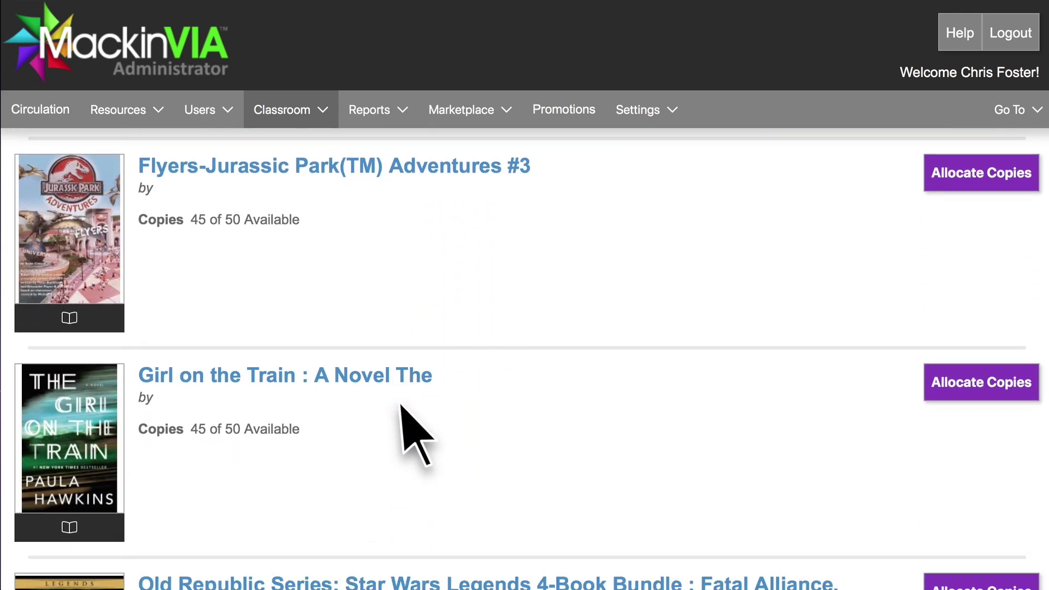
scroll(416, 435, down, 1)
scroll(402, 407, up, 6)
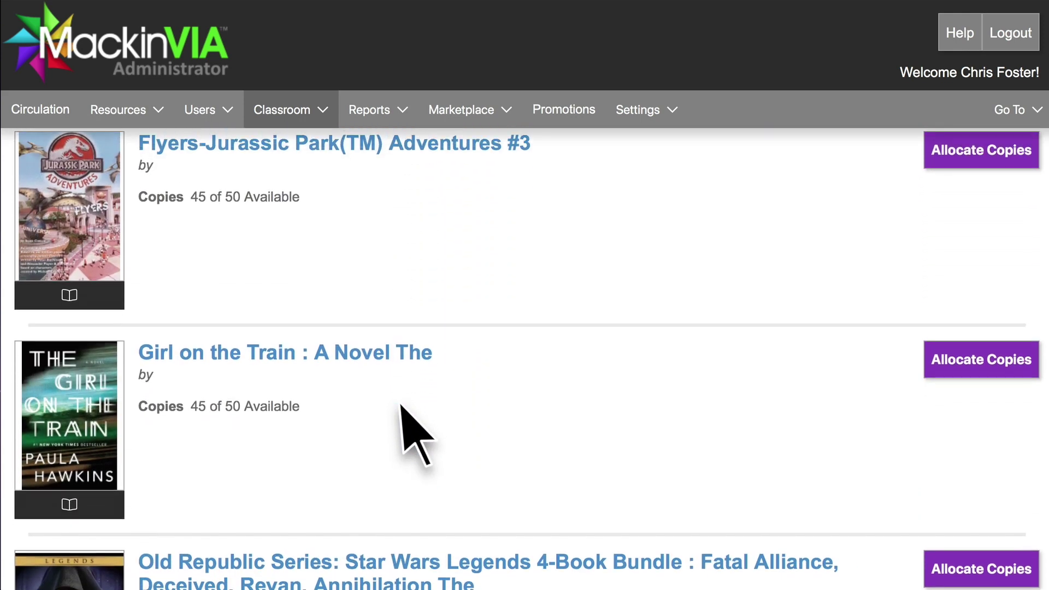
scroll(284, 289, up, 2)
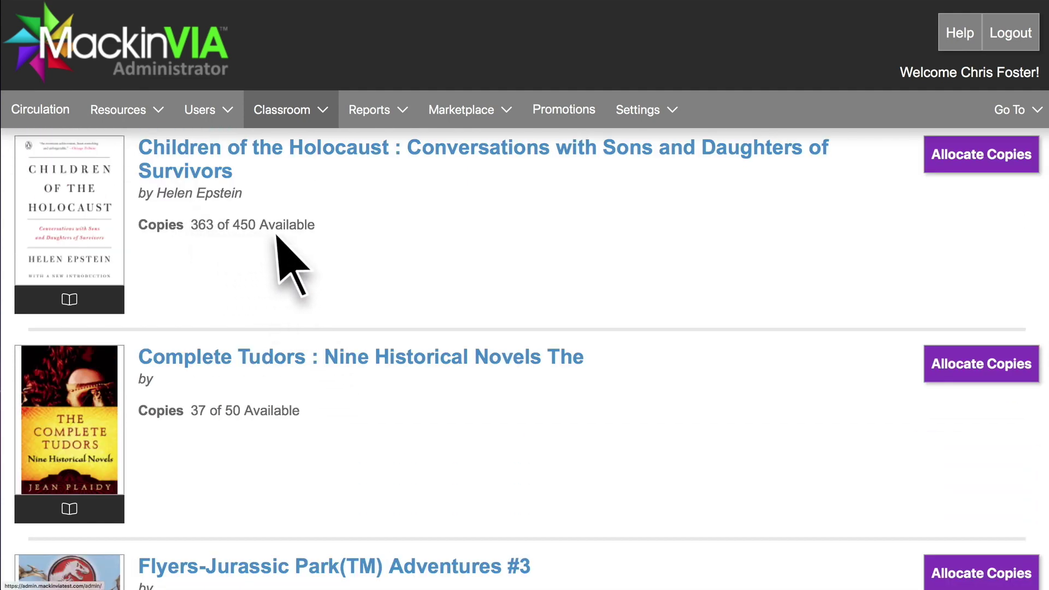
click(363, 155)
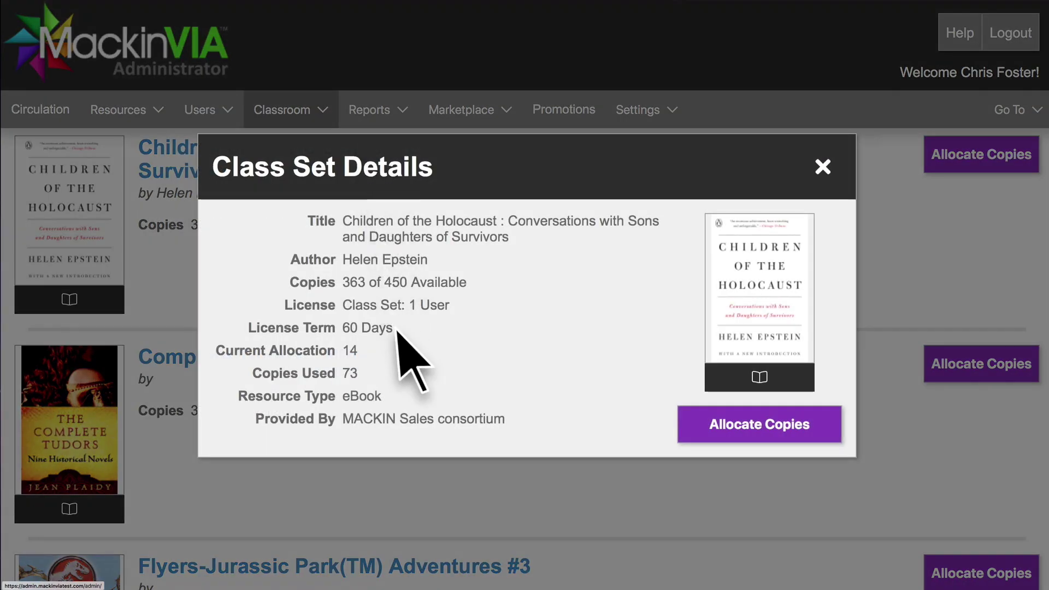
key(Escape)
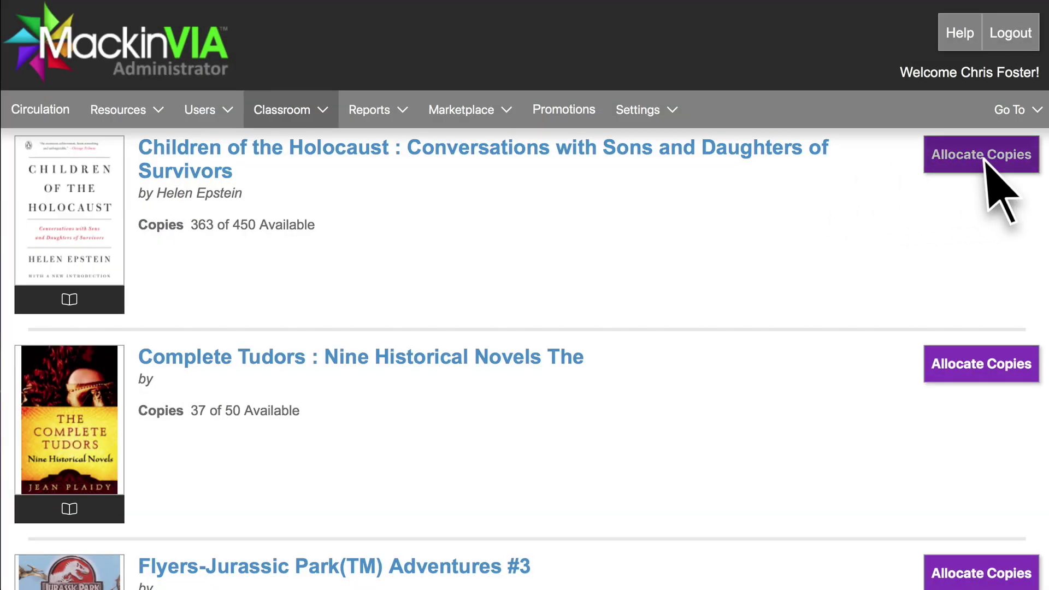
Allocate copies of Children of the Holocaust, raising Copies Needed to 8
click(983, 156)
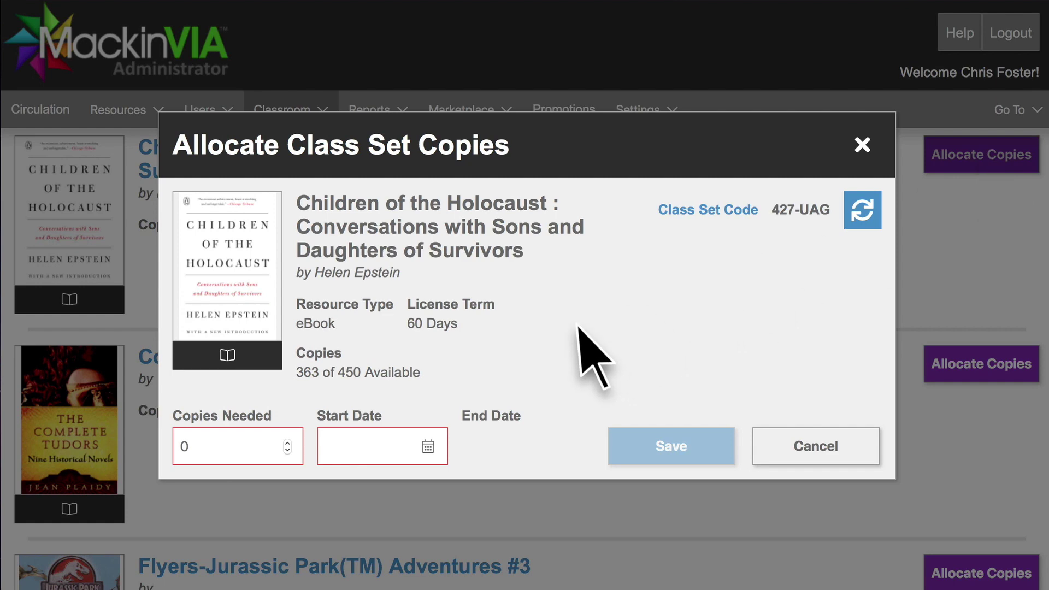
click(288, 442)
click(287, 442)
click(288, 442)
click(288, 443)
click(288, 442)
click(288, 442)
click(287, 442)
click(287, 442)
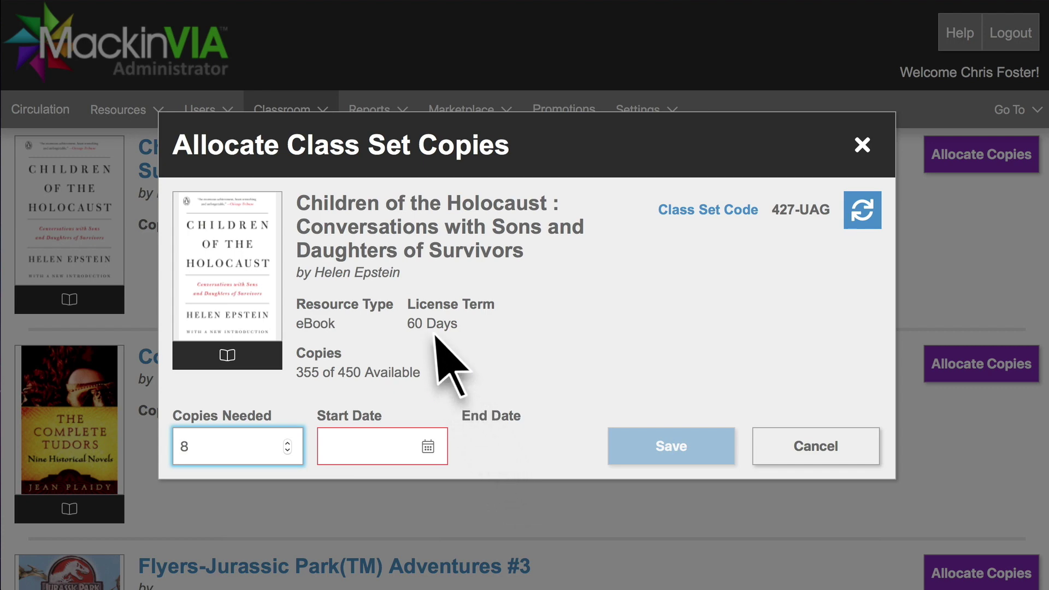
click(429, 448)
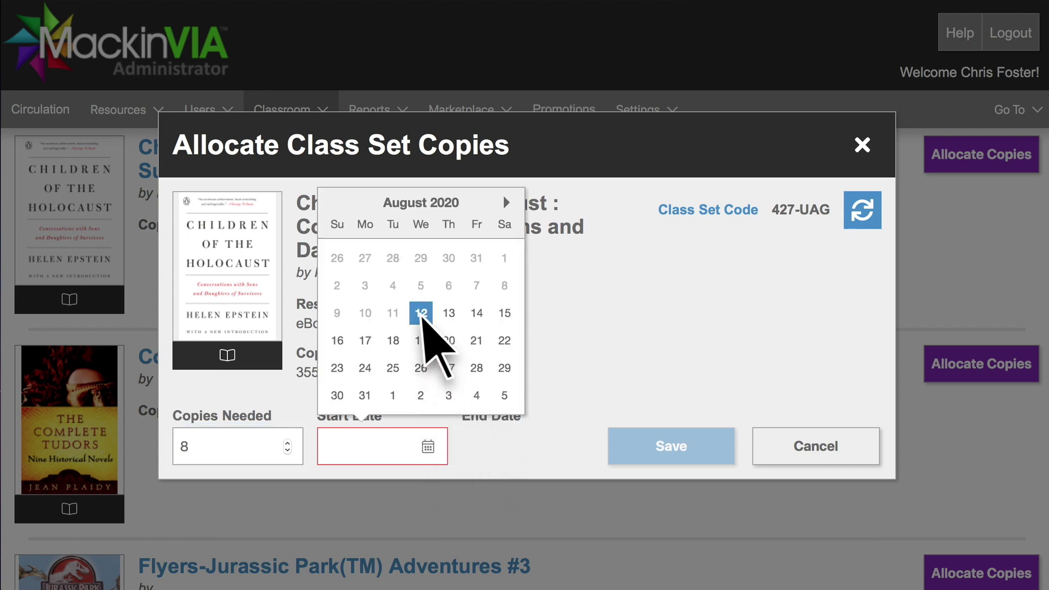
click(422, 316)
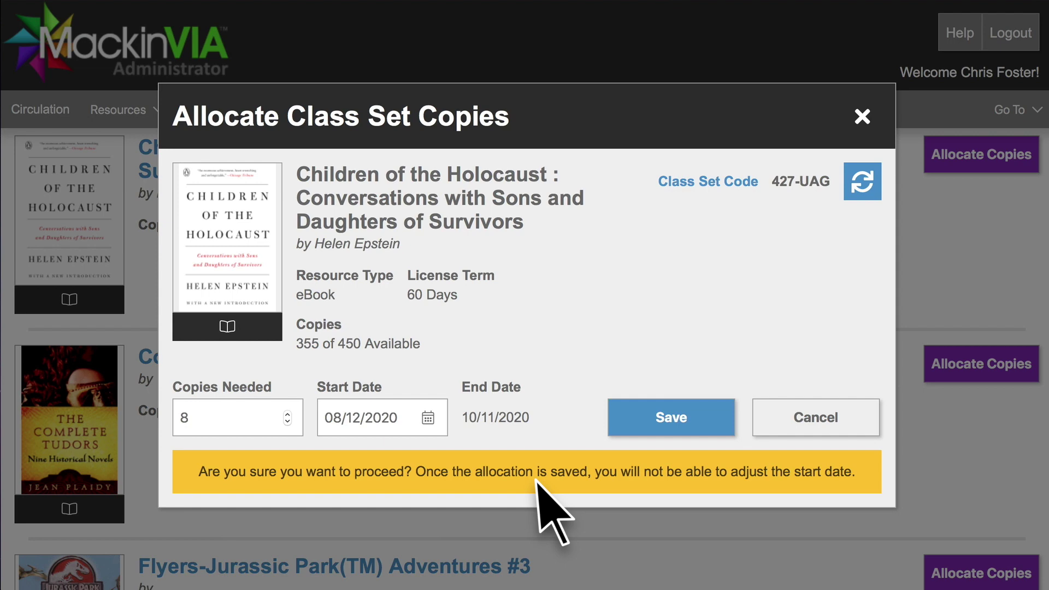
click(427, 418)
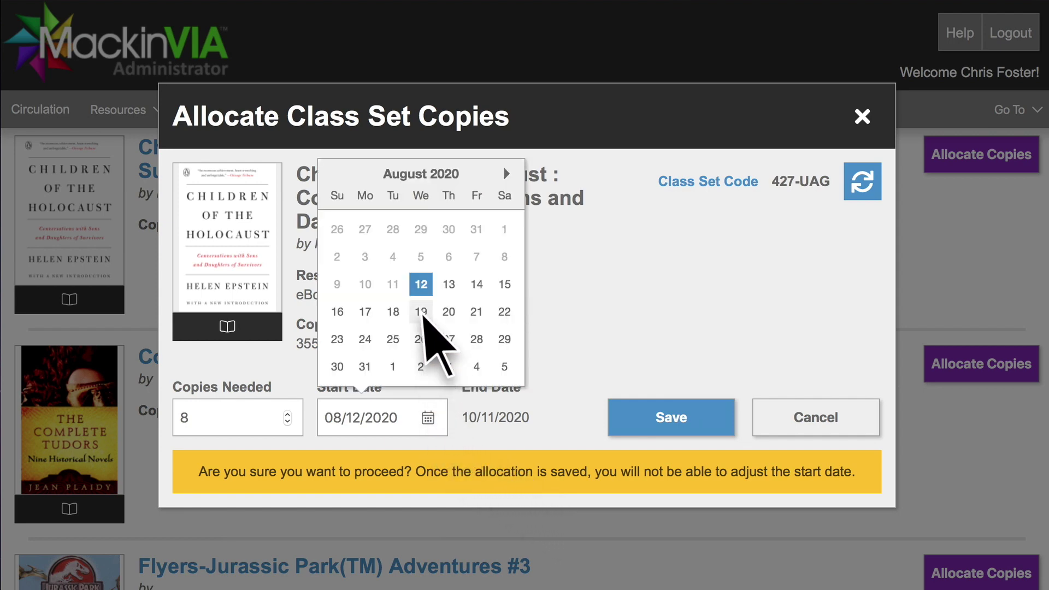
click(421, 312)
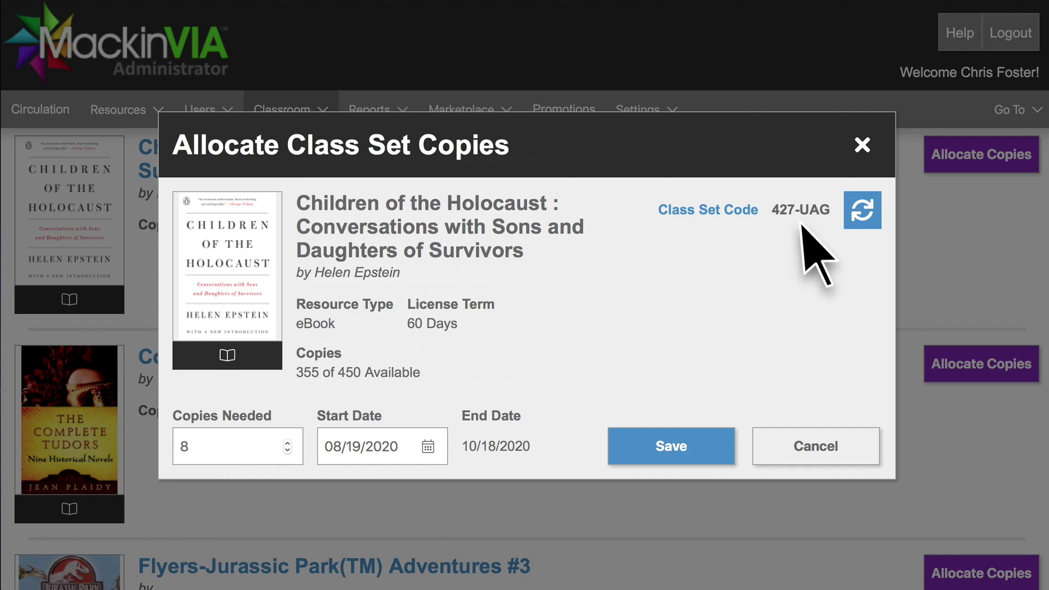
click(861, 215)
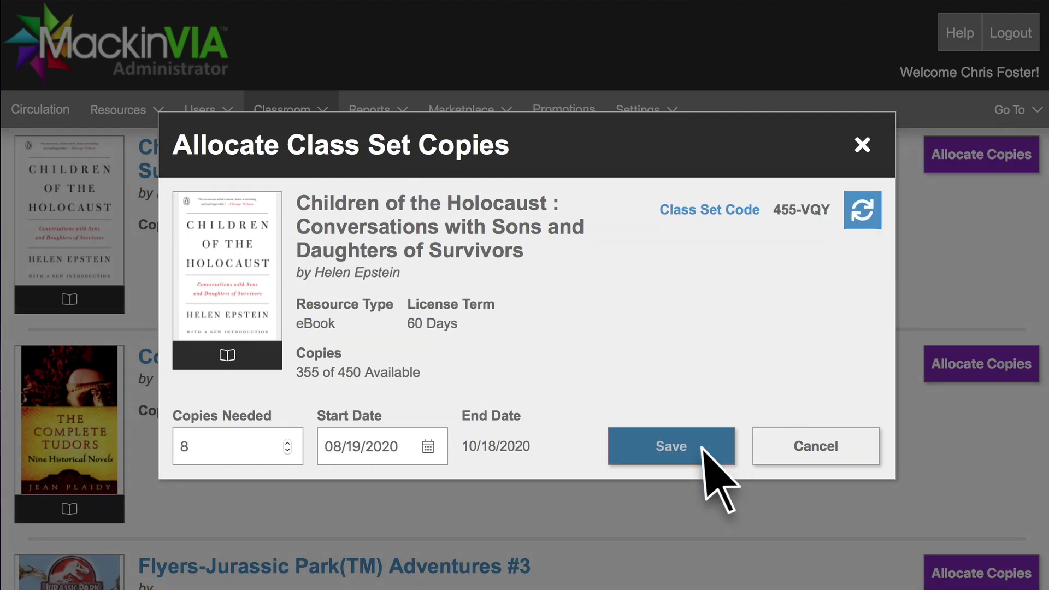
click(719, 481)
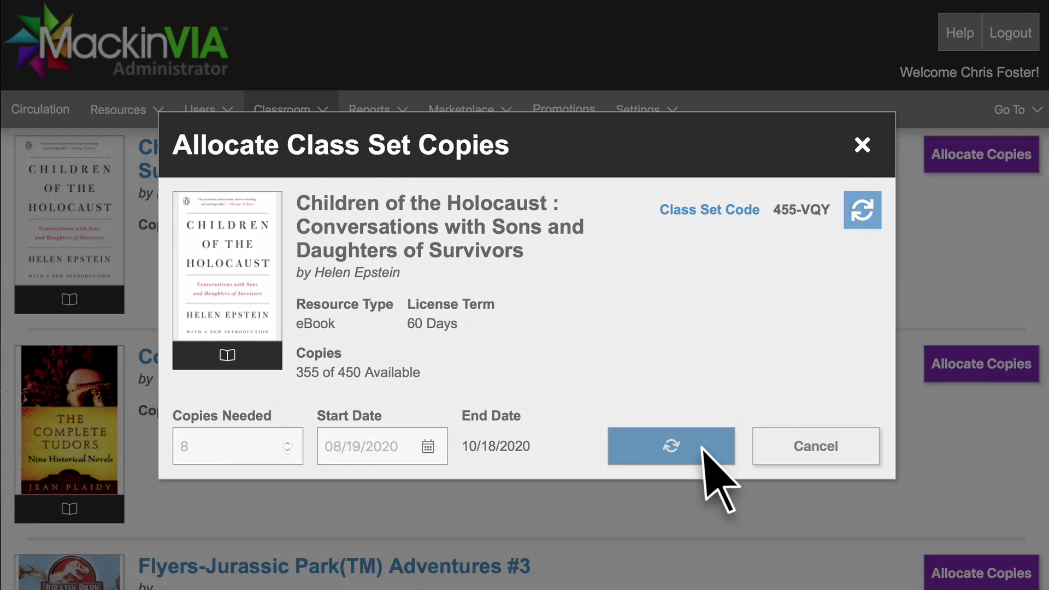
scroll(716, 481, down, 7)
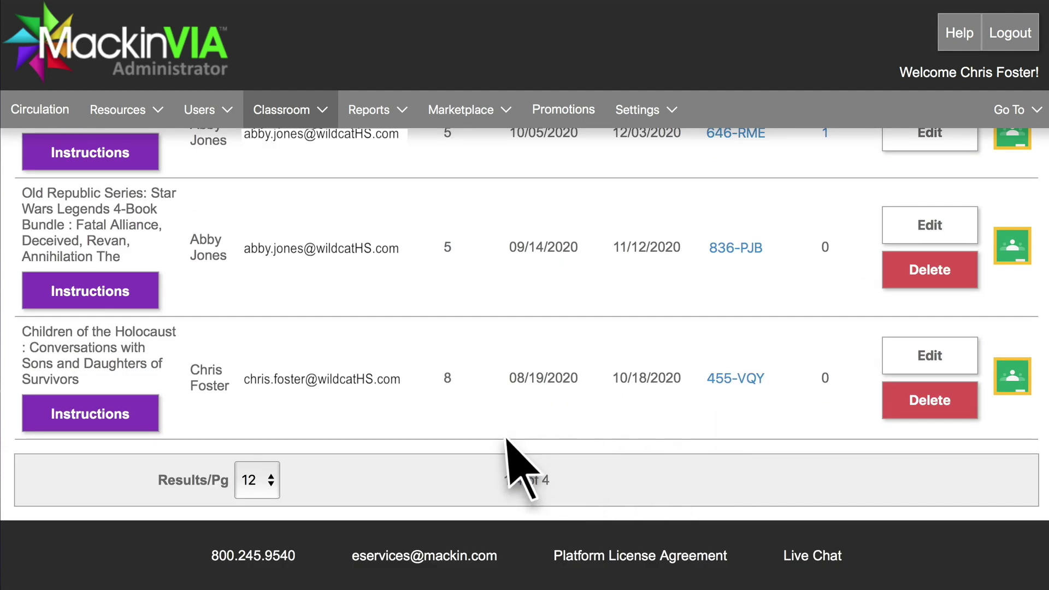
In the set's instructions, bullet the three questions and link the word 'video' to the YouTube URL
click(144, 417)
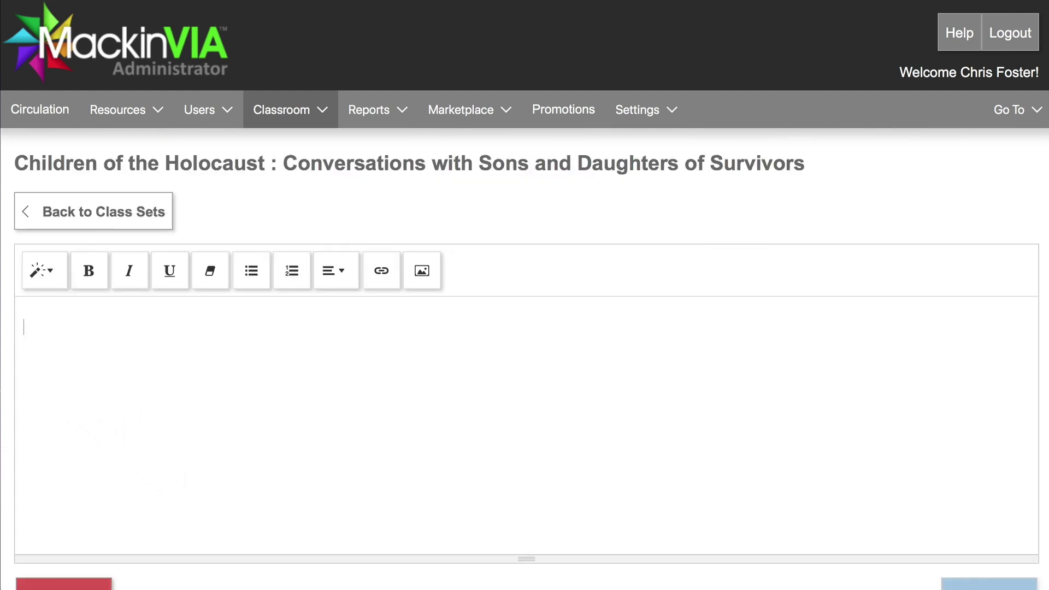
drag(742, 417, 23, 356)
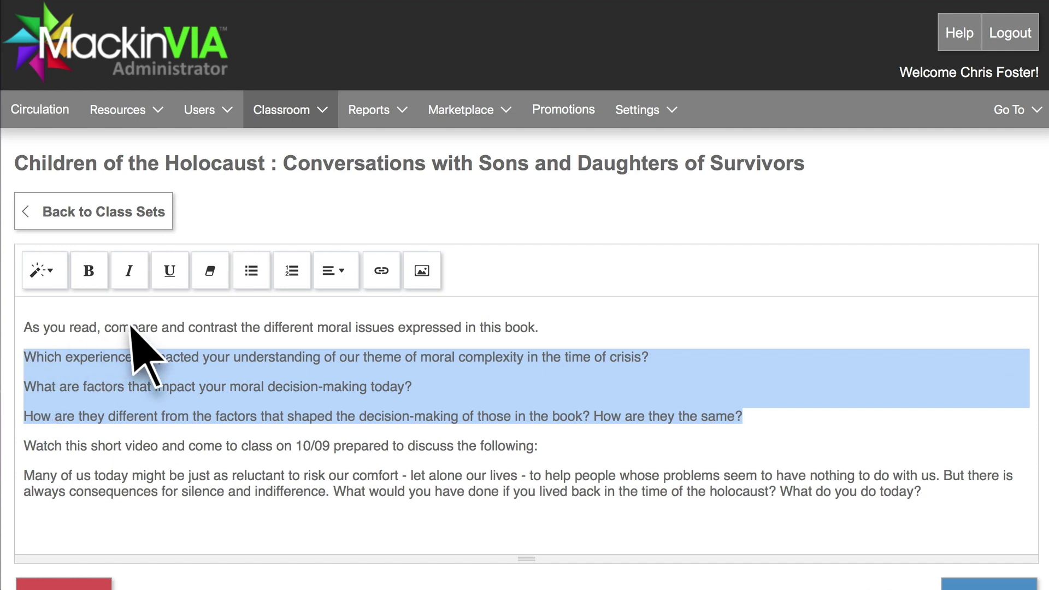
click(252, 274)
drag(159, 419, 124, 422)
click(381, 271)
text(https://www.youtube.com/watch?v=jeHkJDZNWzg)
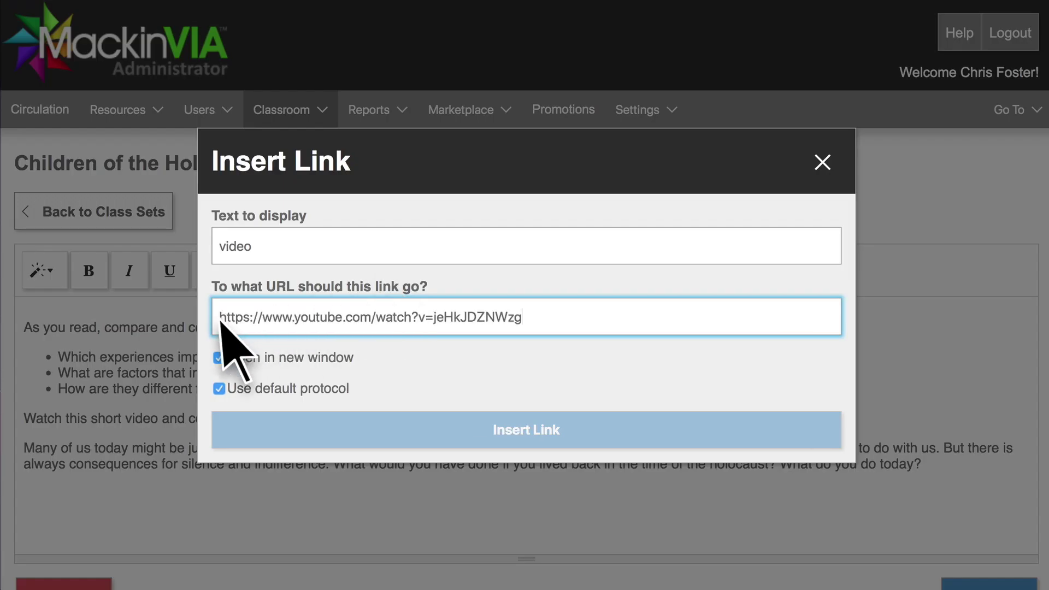
click(526, 430)
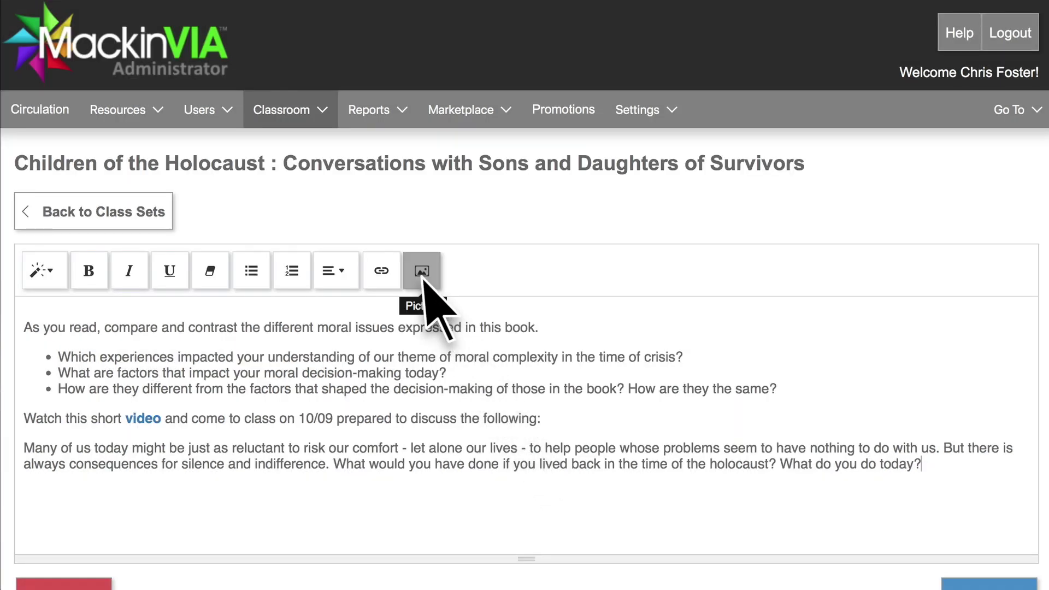
Switch the instructions from Hidden to Showing and save them
scroll(346, 370, down, 3)
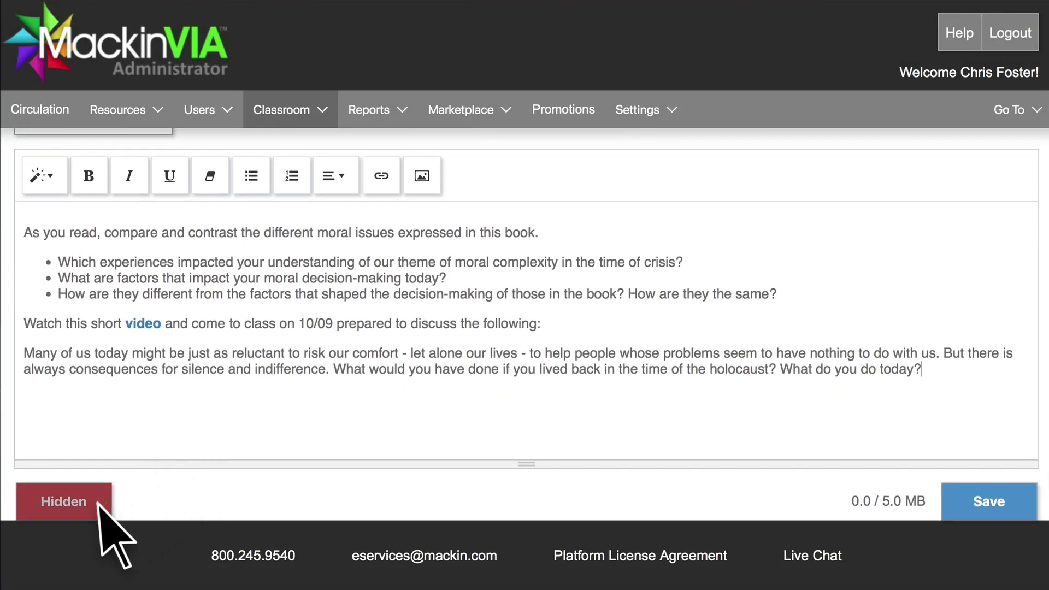
click(98, 504)
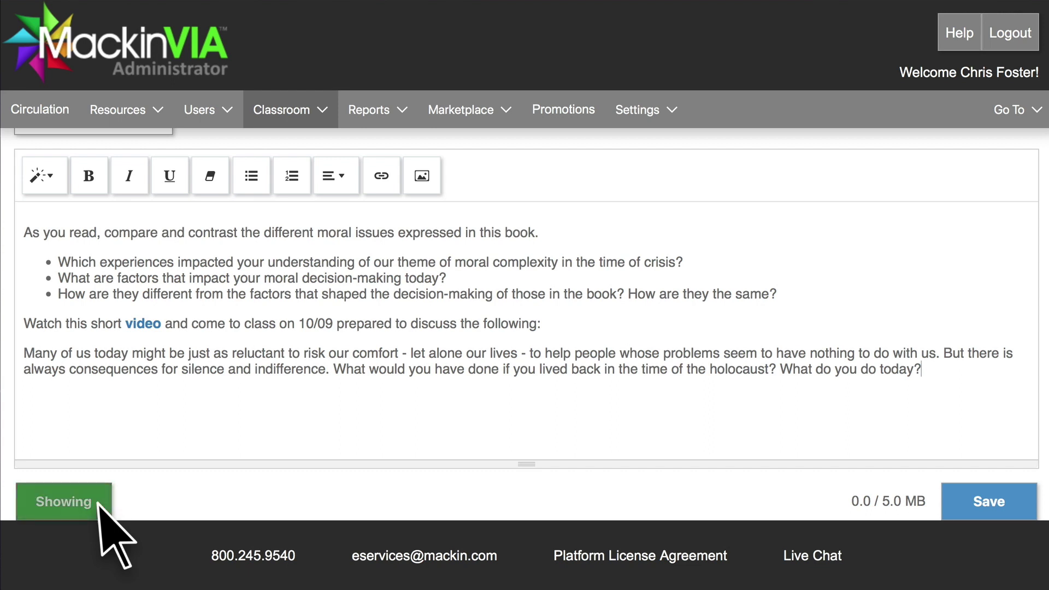
click(990, 505)
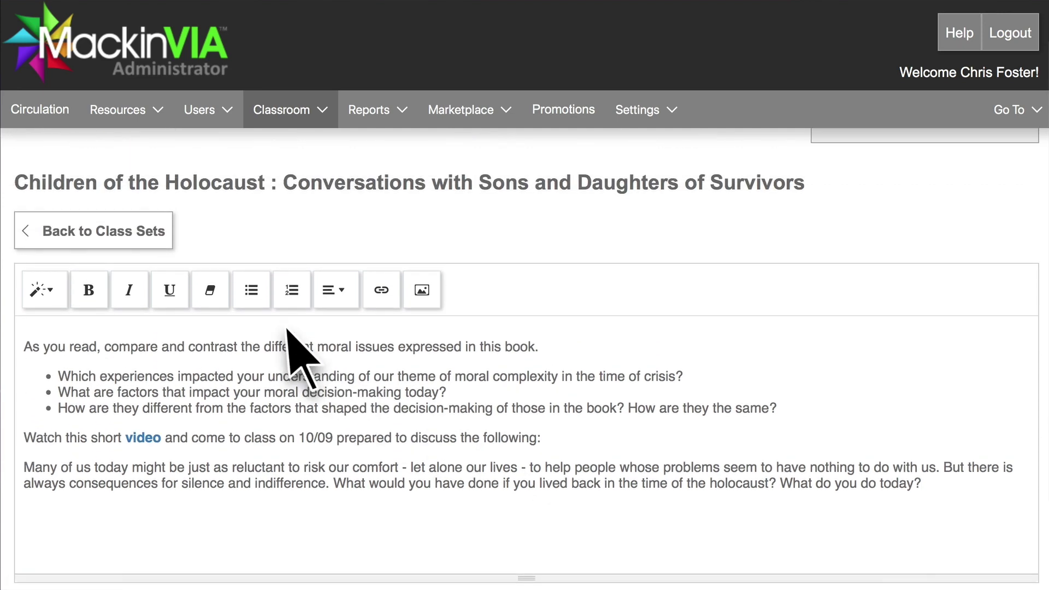
click(137, 288)
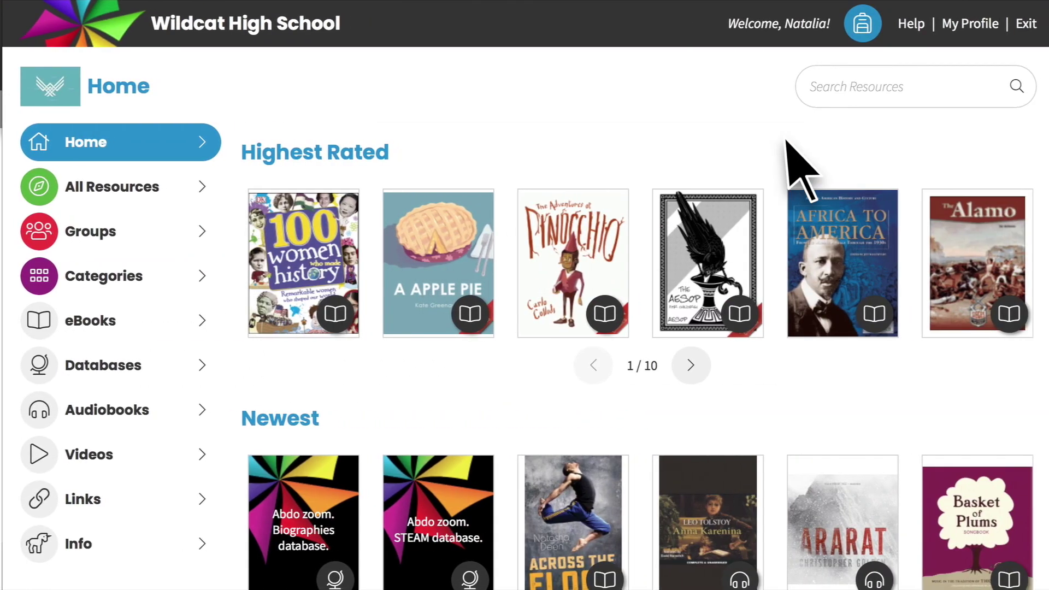
click(859, 308)
click(274, 145)
click(459, 143)
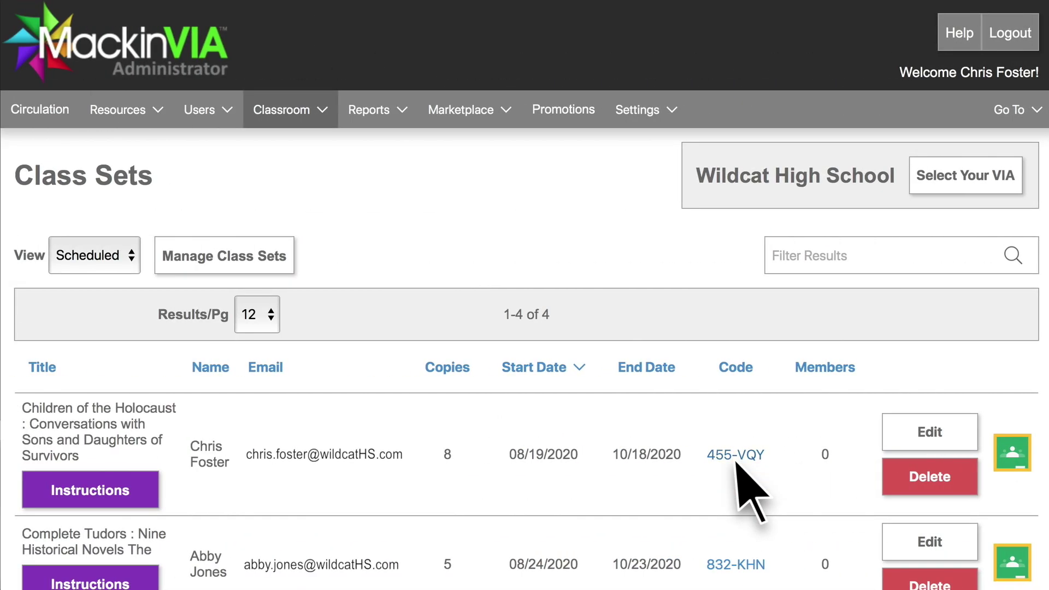
click(735, 455)
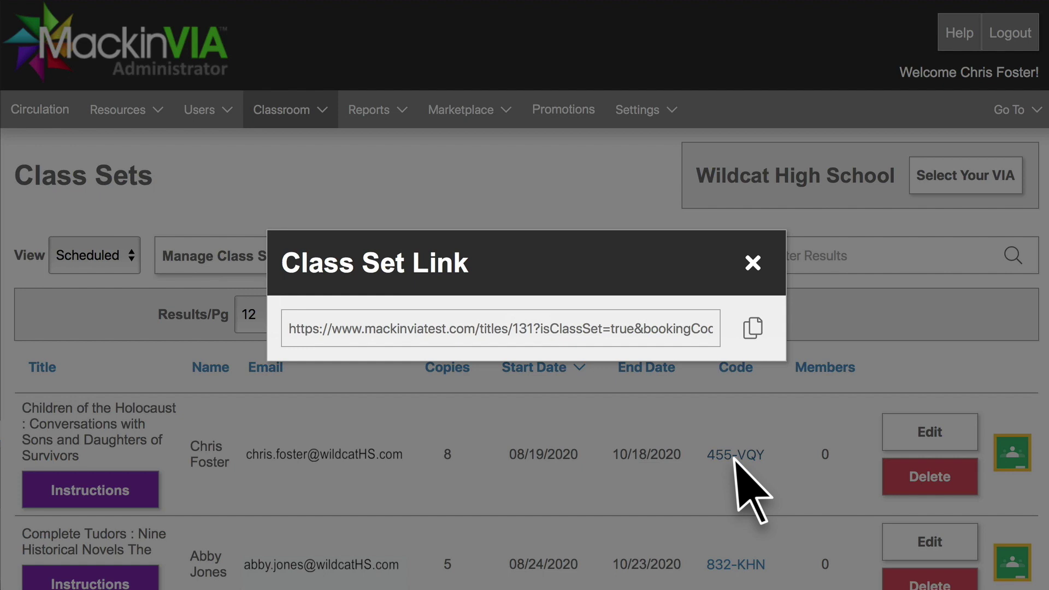
click(753, 331)
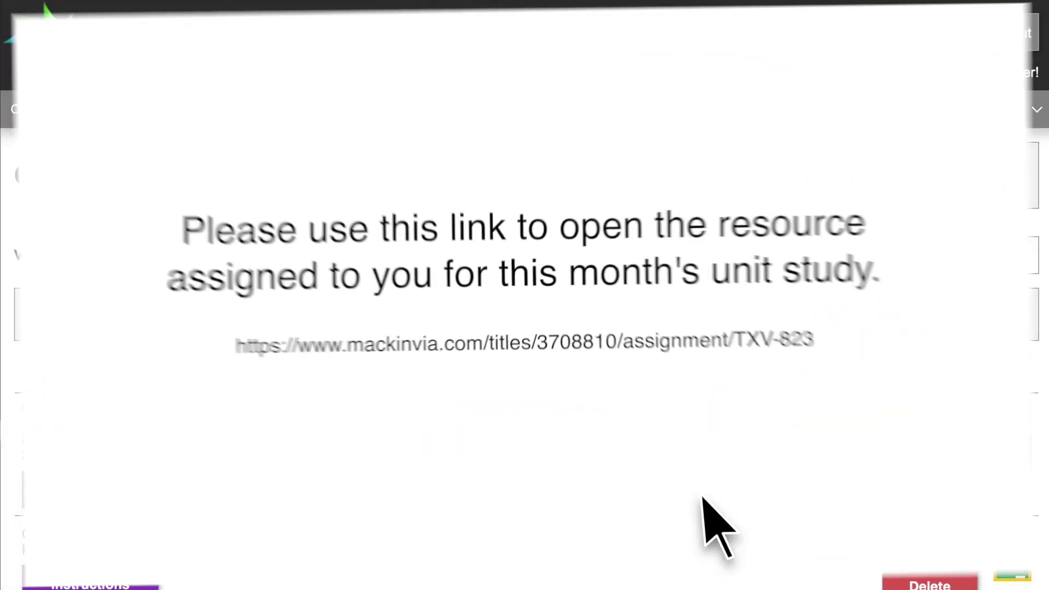
text(Tyler)
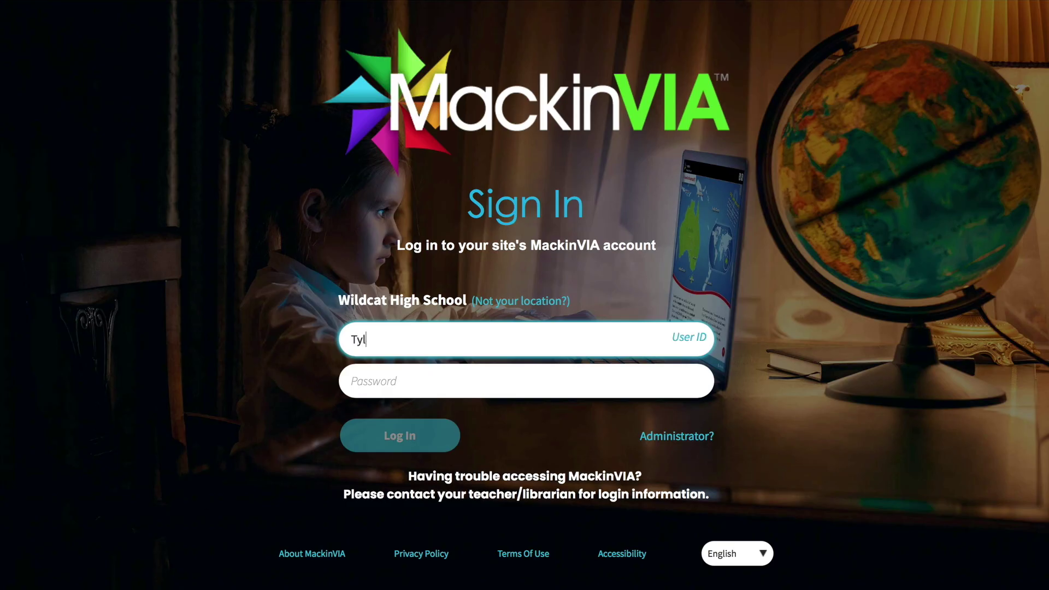
key(Tab)
Enter the student's password and log in to view the Children of the Holocaust class set
text(********)
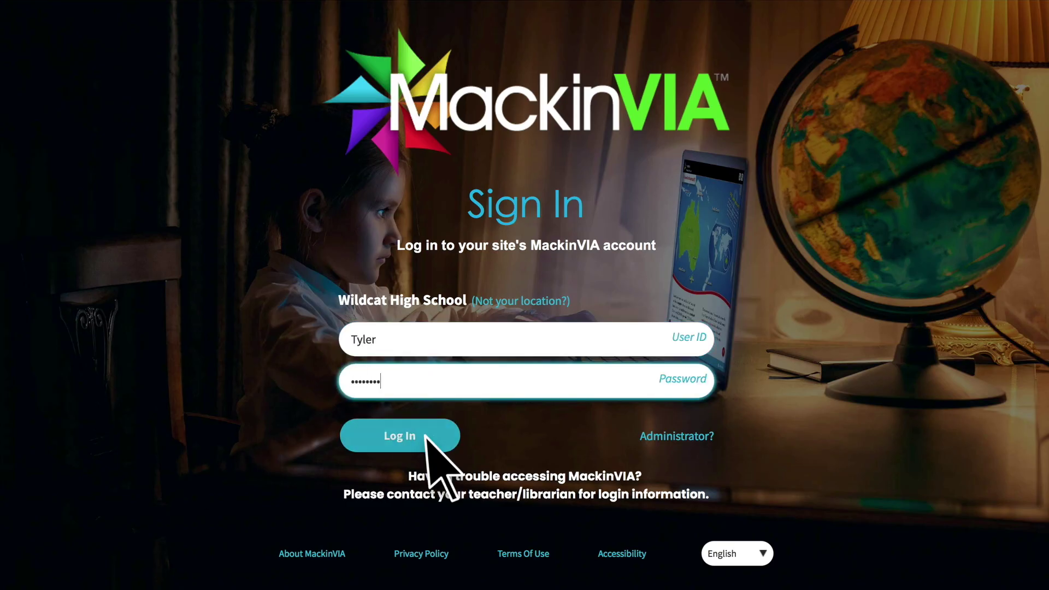
click(427, 435)
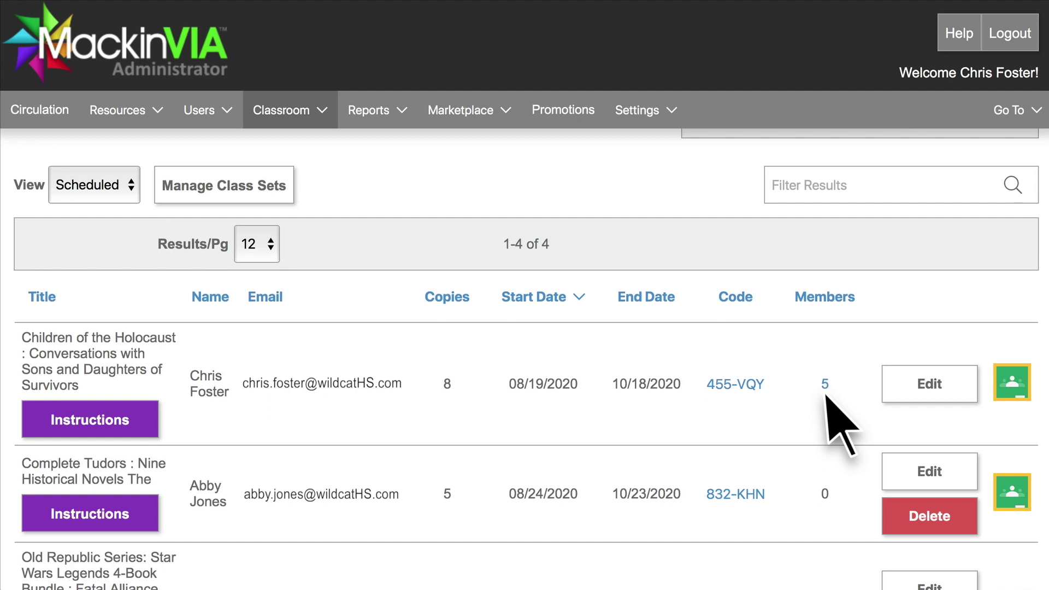
click(825, 384)
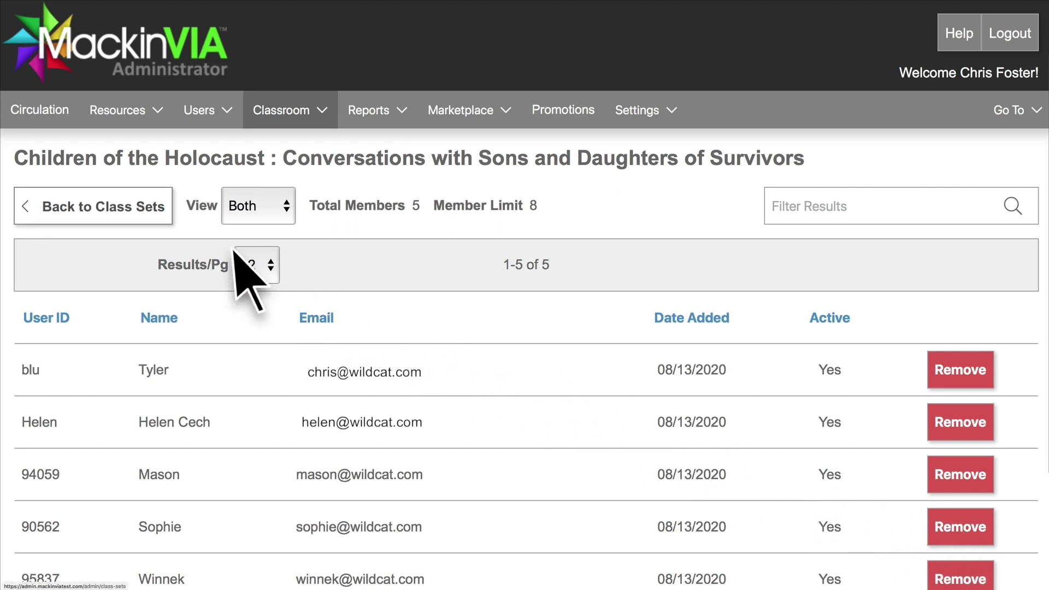
click(136, 215)
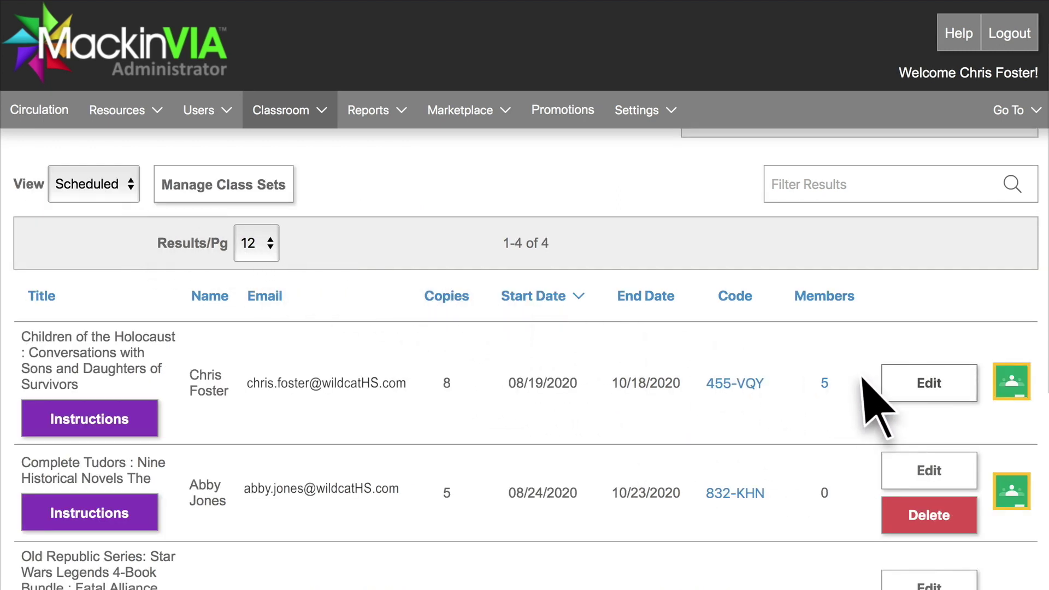
click(907, 389)
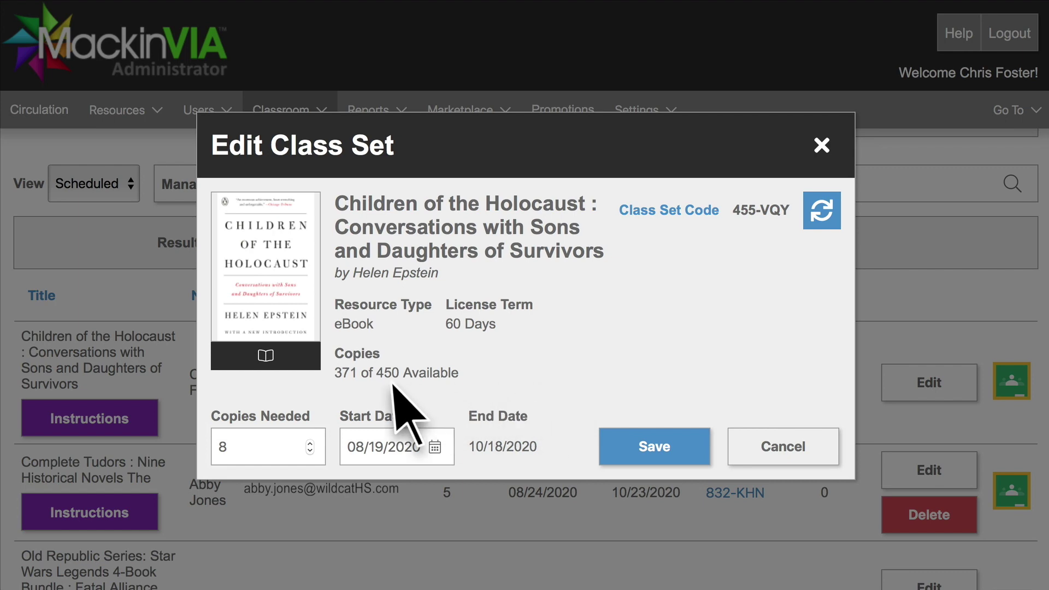
click(309, 443)
click(310, 442)
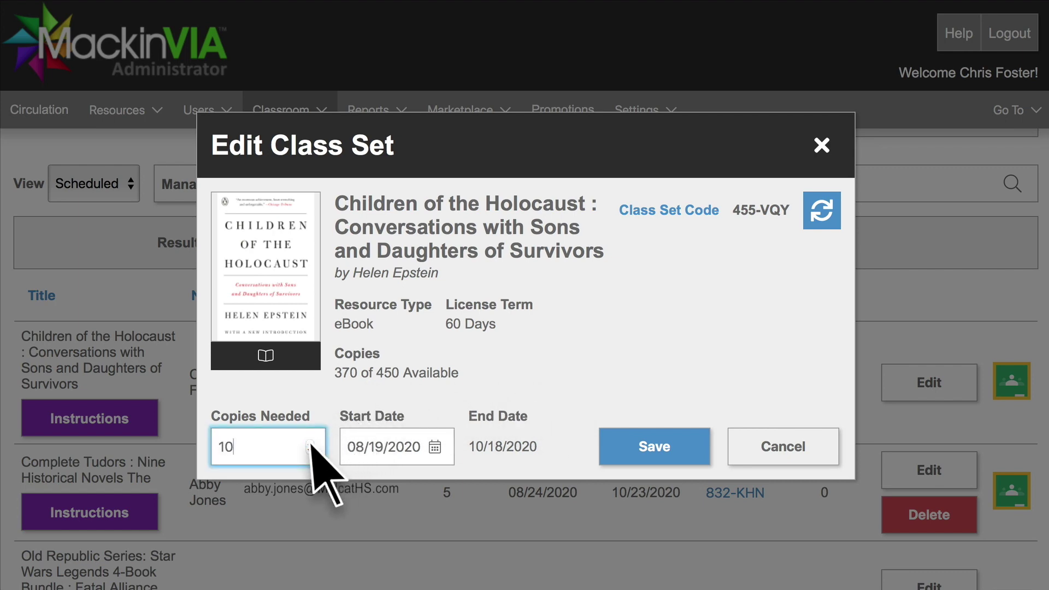
click(658, 457)
click(133, 258)
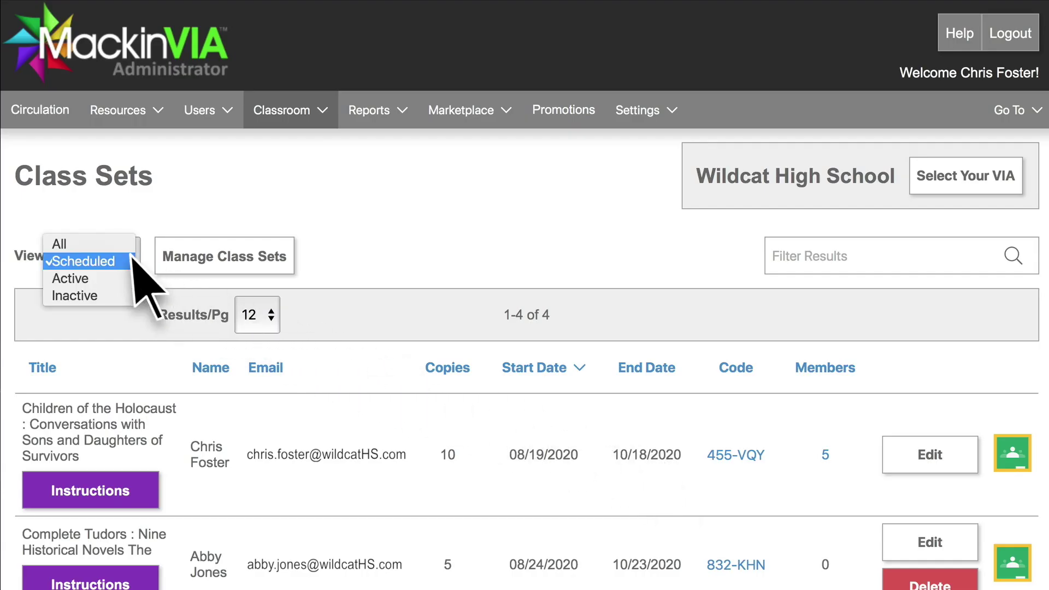
click(77, 279)
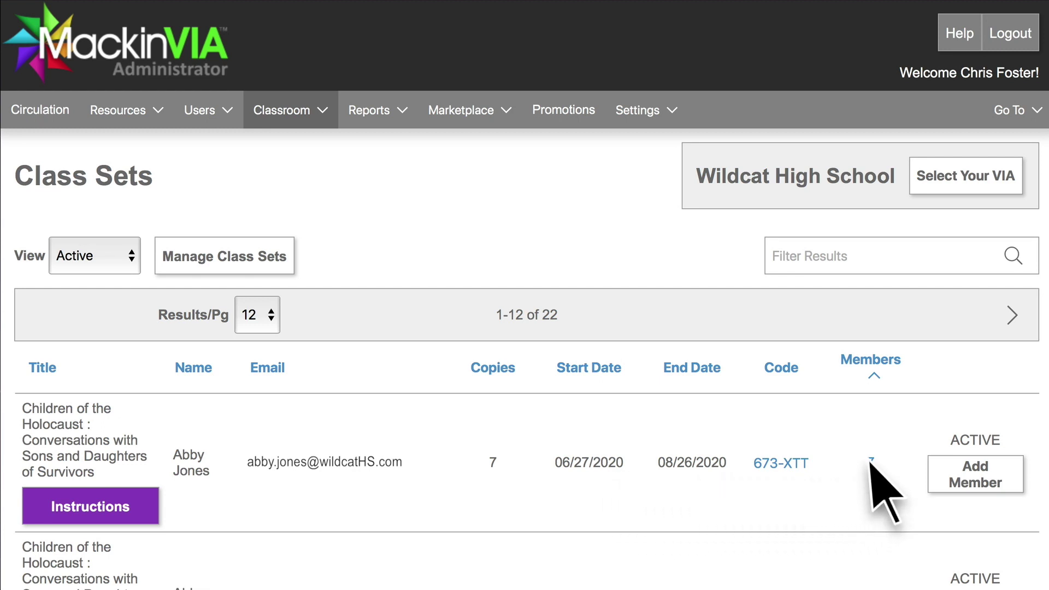
click(870, 463)
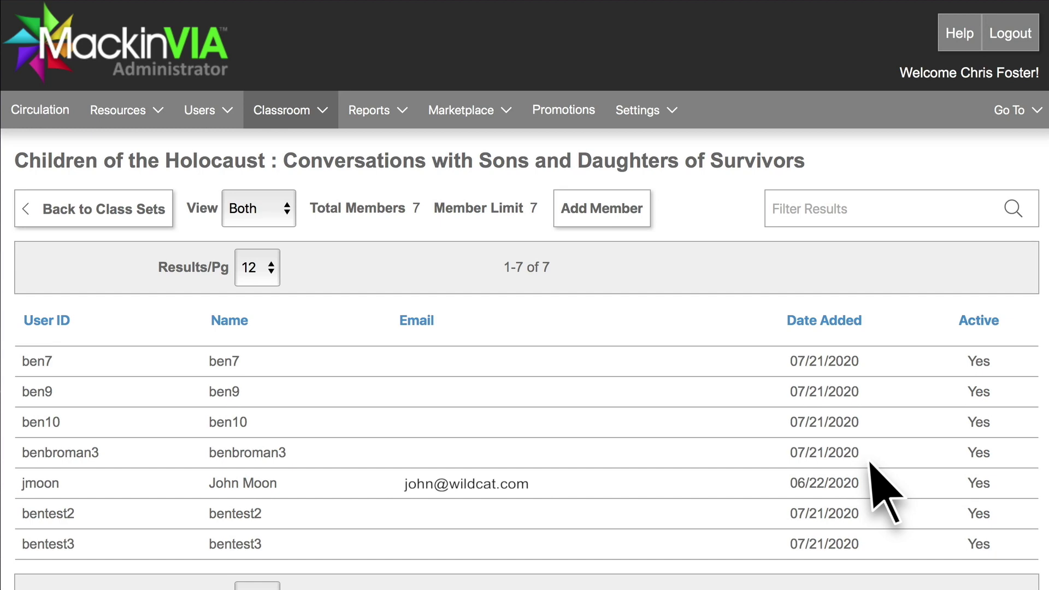
click(136, 217)
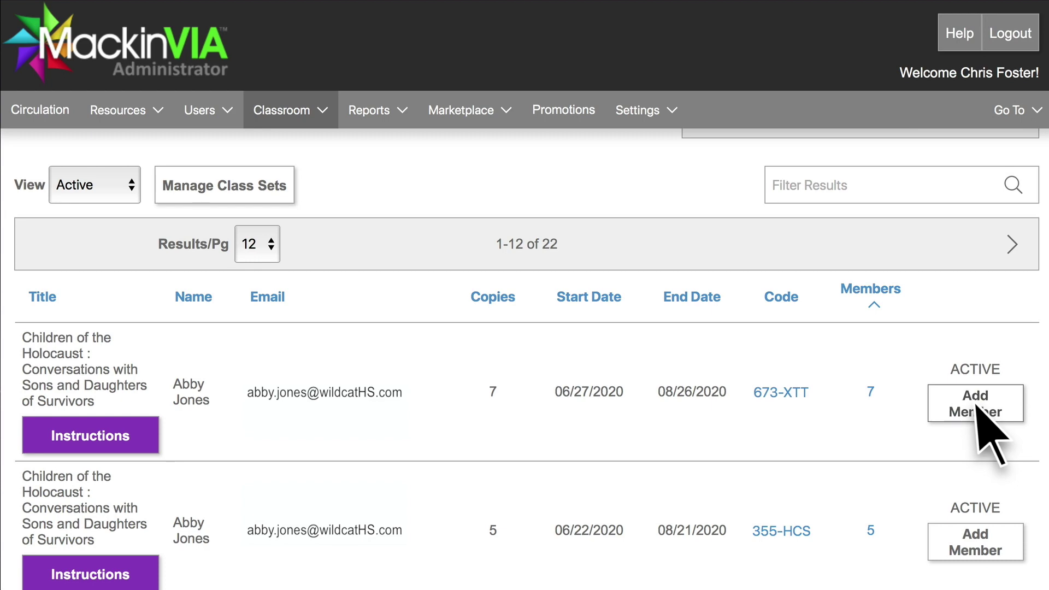
click(976, 411)
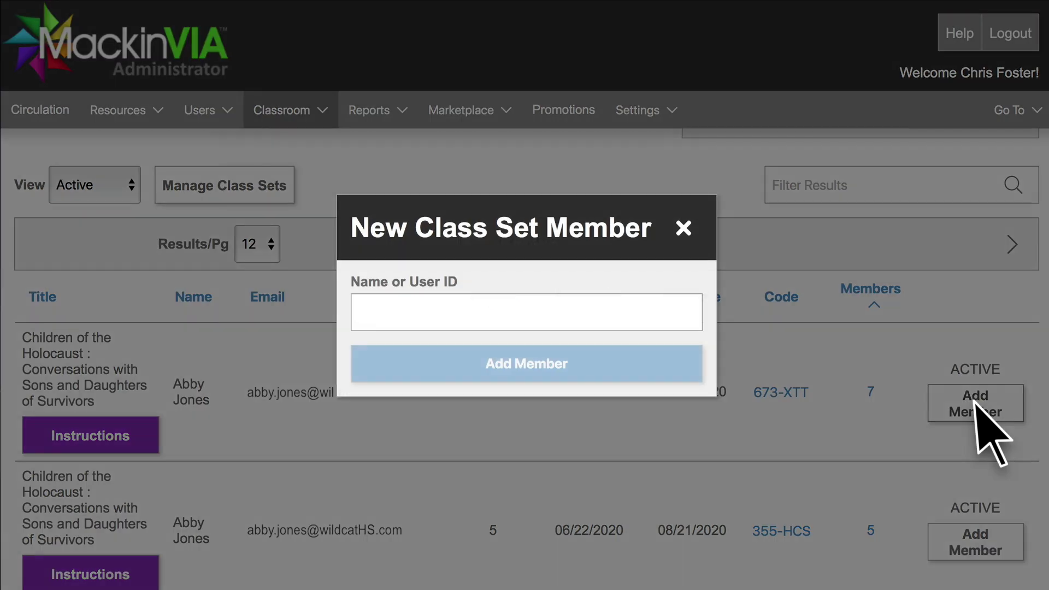
click(364, 316)
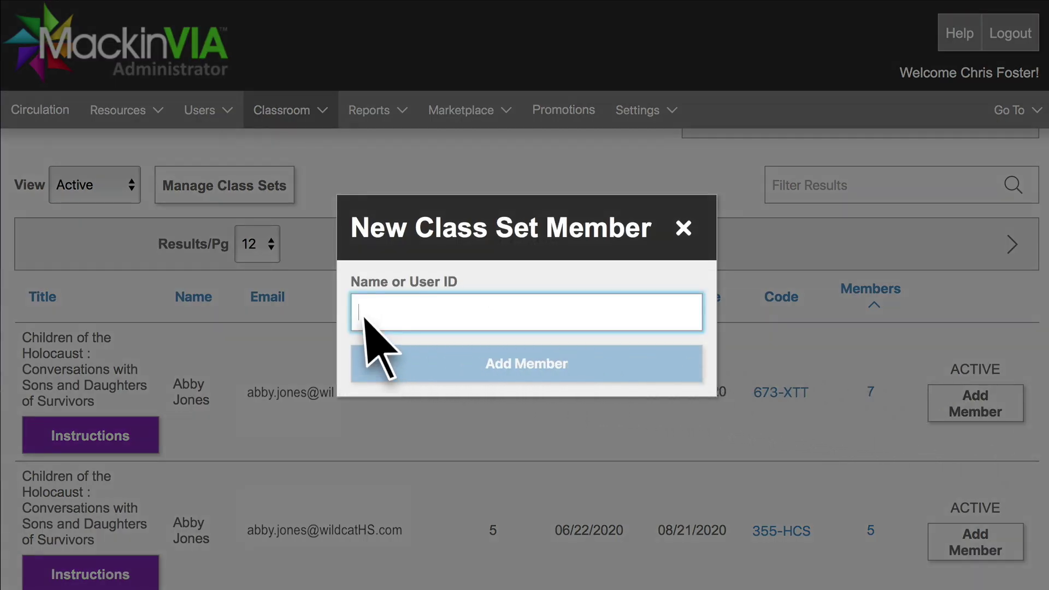
text(green)
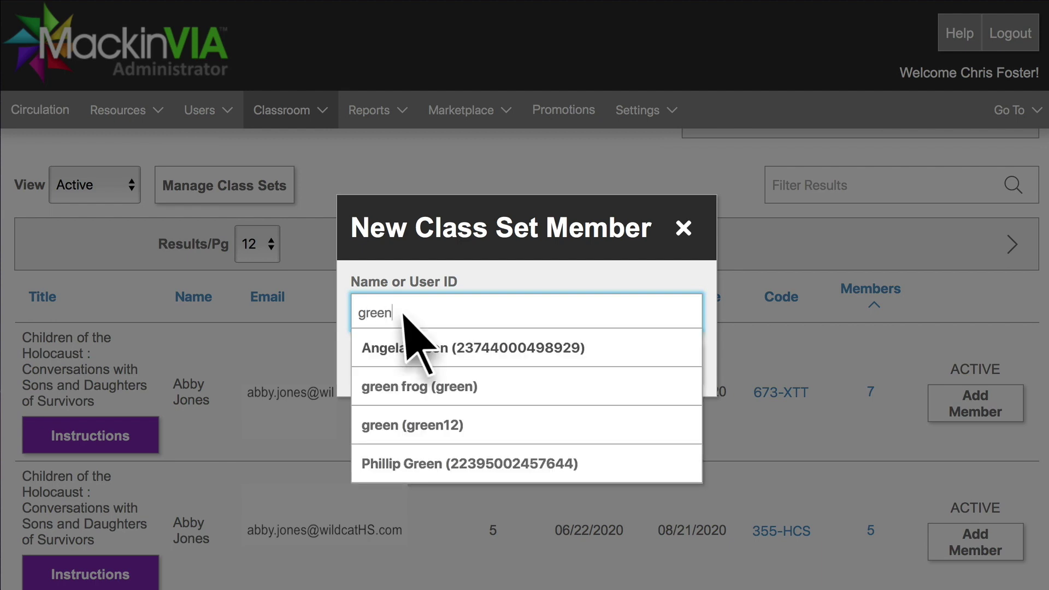
click(449, 354)
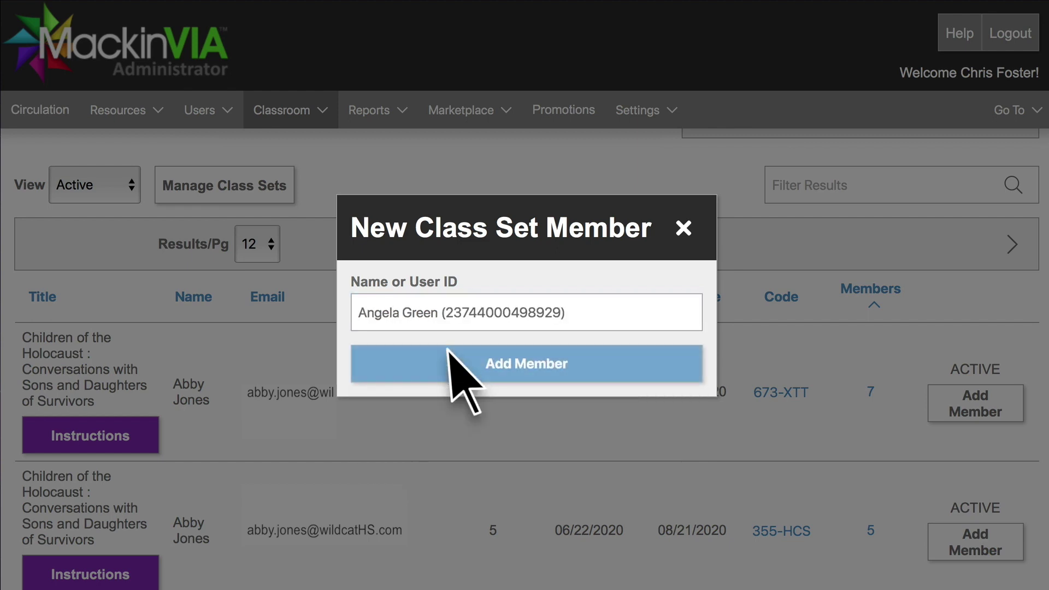
click(517, 365)
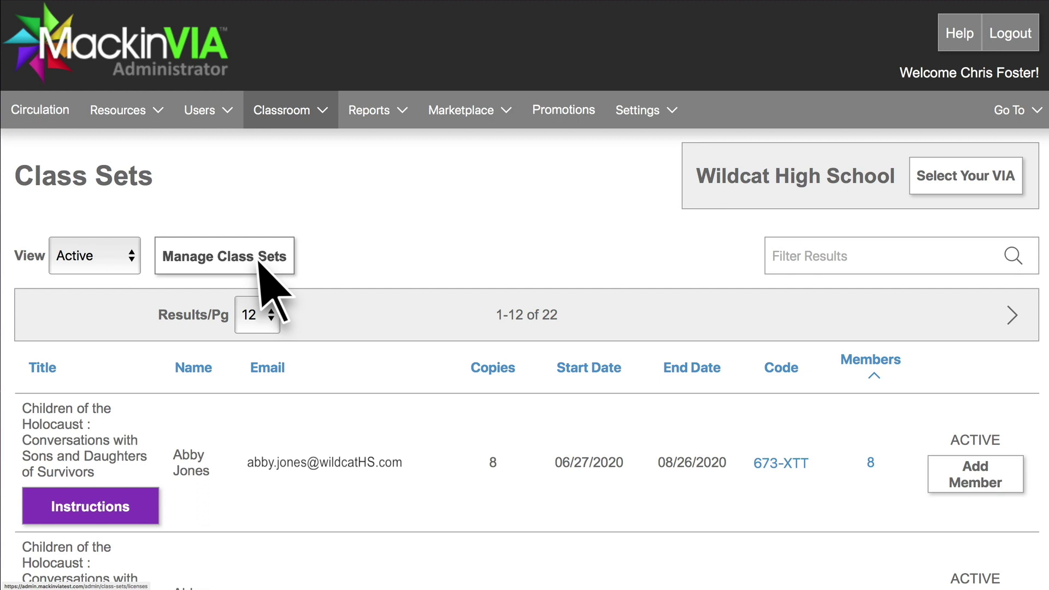
Filter All-status class sets by a teacher's name, then switch the view to Scheduled
click(132, 261)
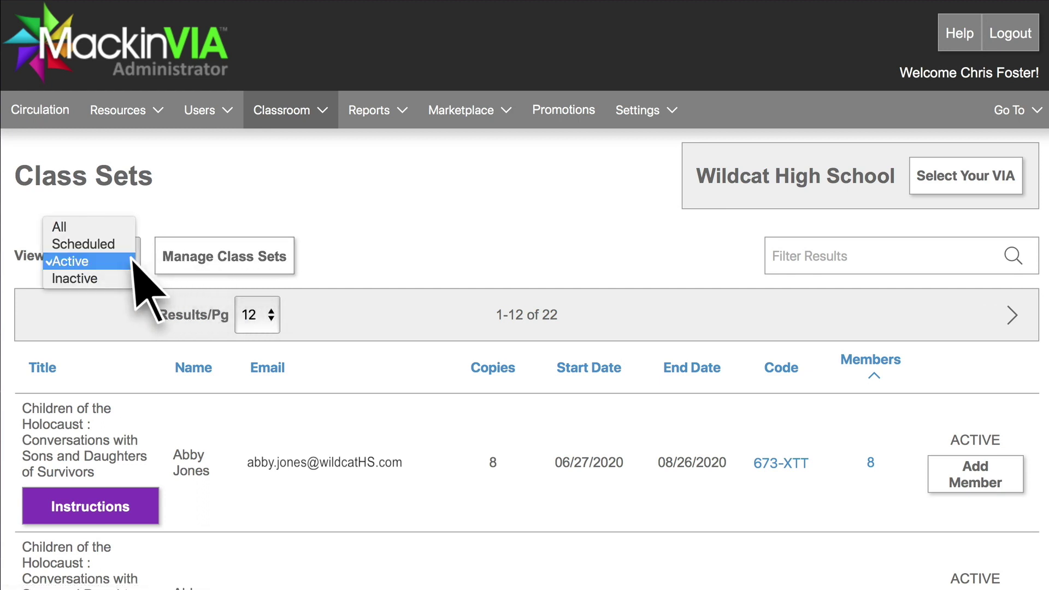
click(125, 228)
click(130, 257)
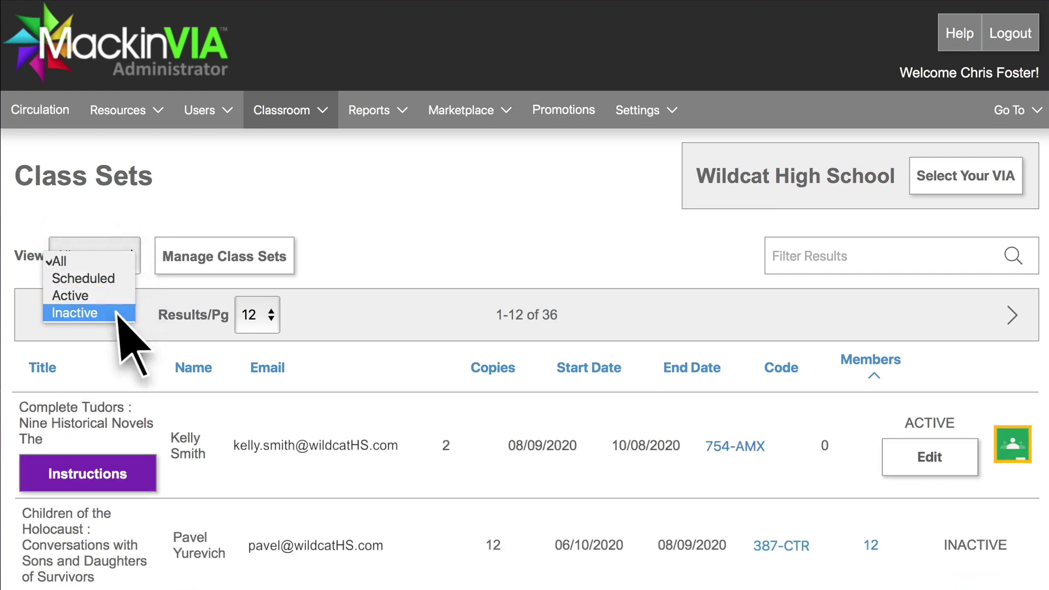
click(136, 315)
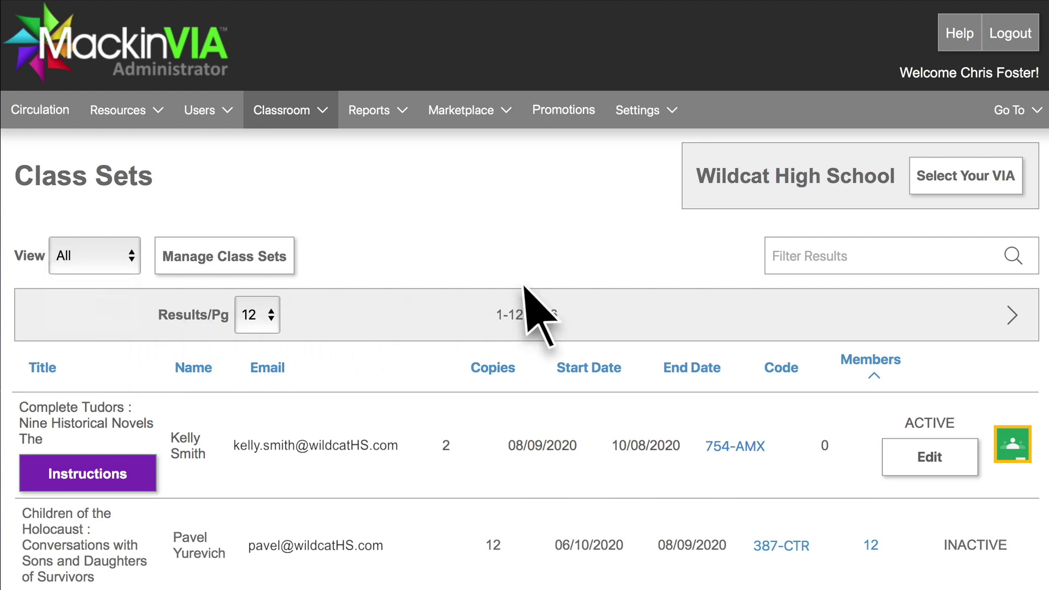
click(776, 267)
text(Pa)
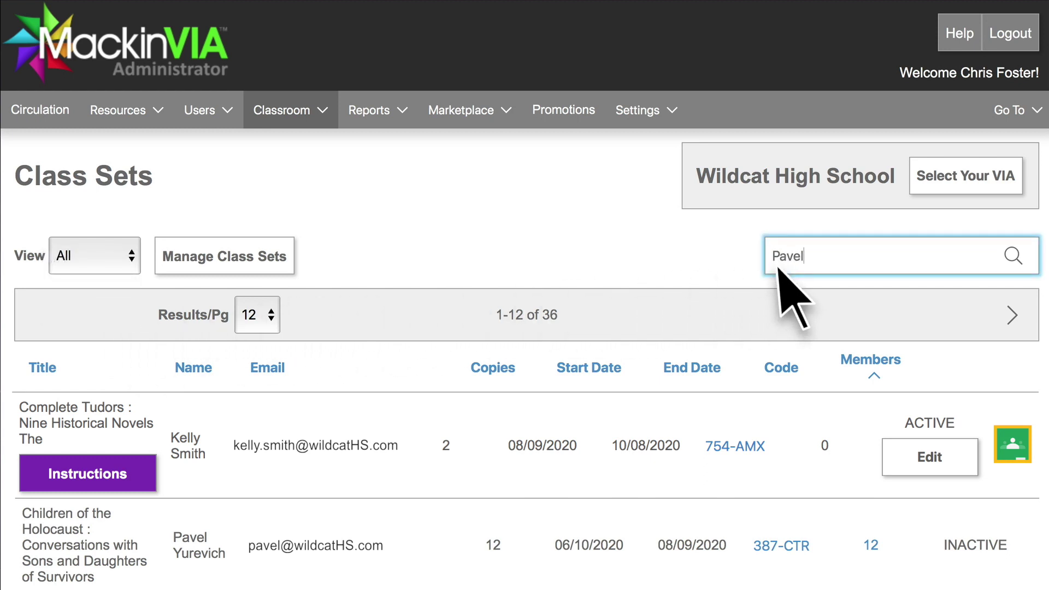
text(vel)
key(Return)
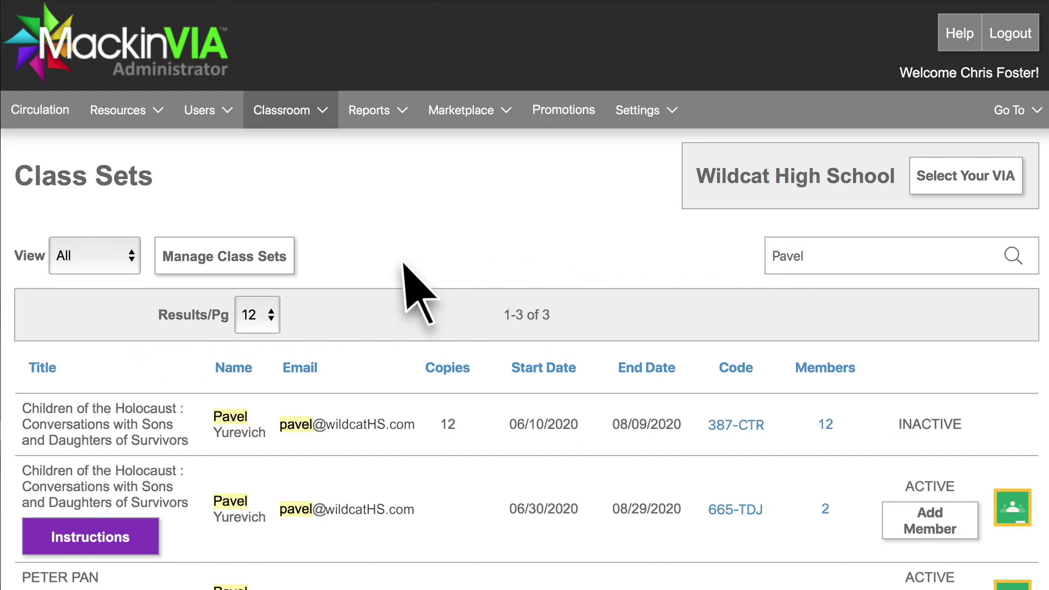
click(132, 261)
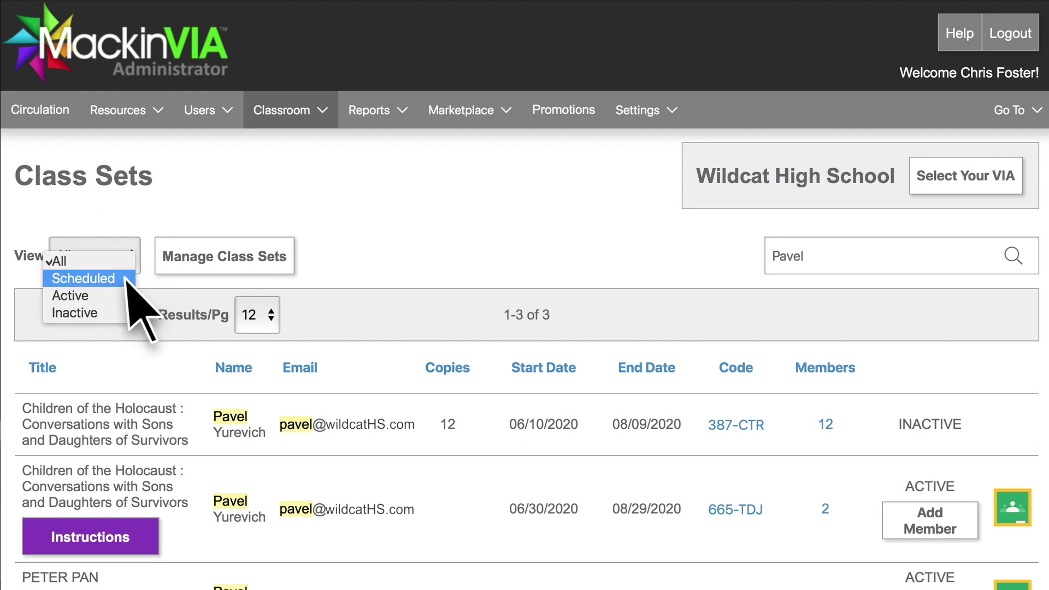
click(82, 278)
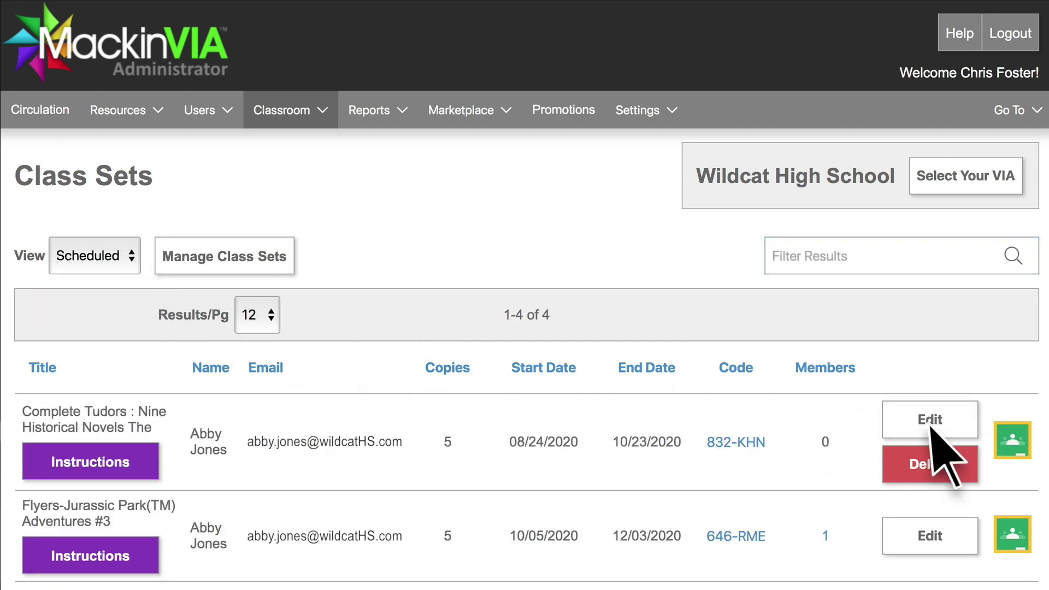
click(932, 469)
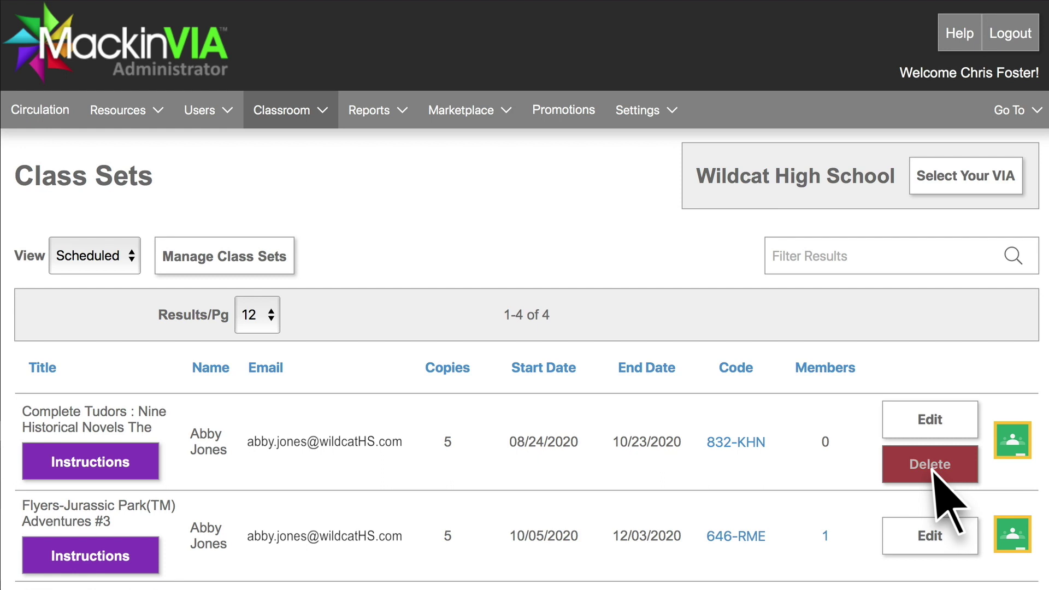
click(825, 537)
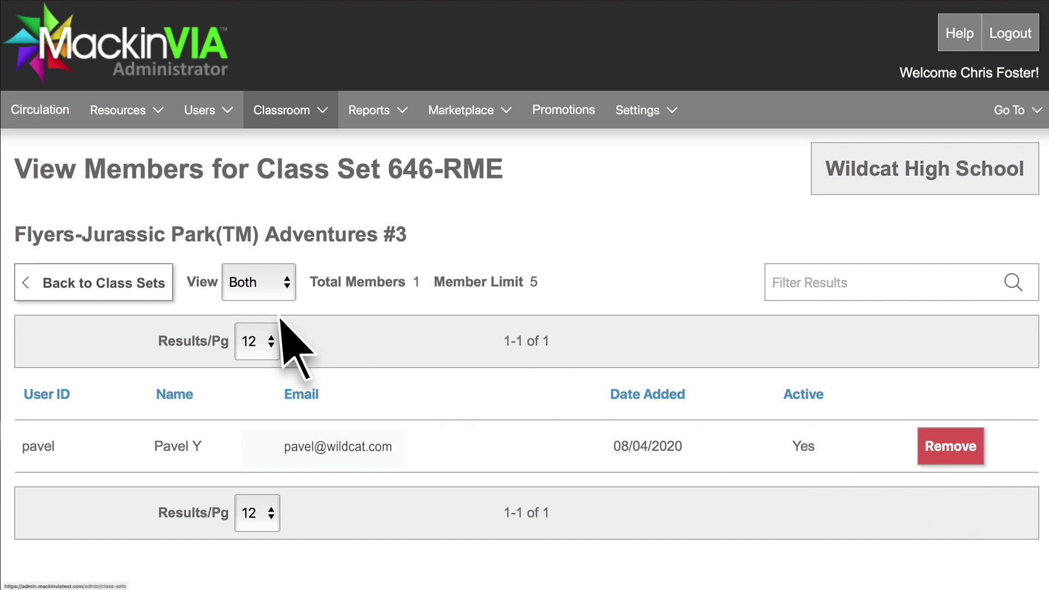
click(134, 289)
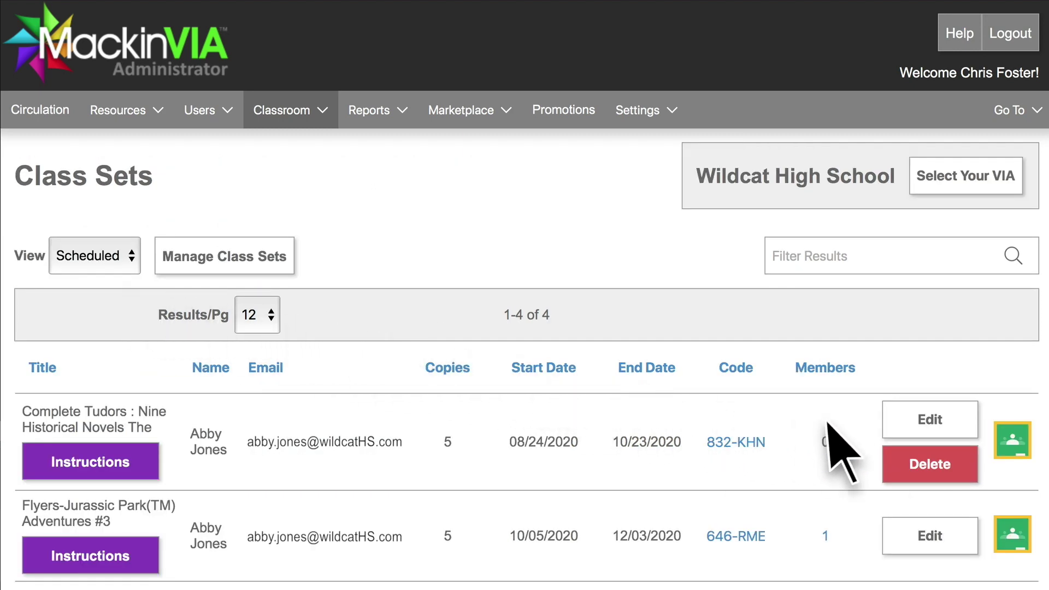
Share the Children of the Holocaust set to Google Classroom as a History assignment
scroll(1022, 489, down, 3)
scroll(1011, 458, down, 4)
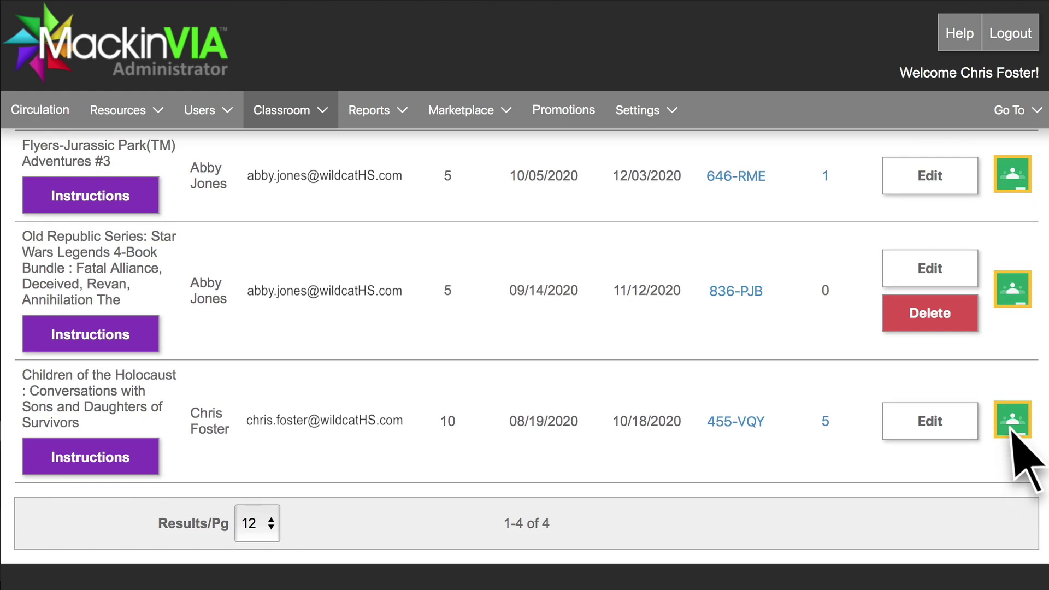
click(1013, 420)
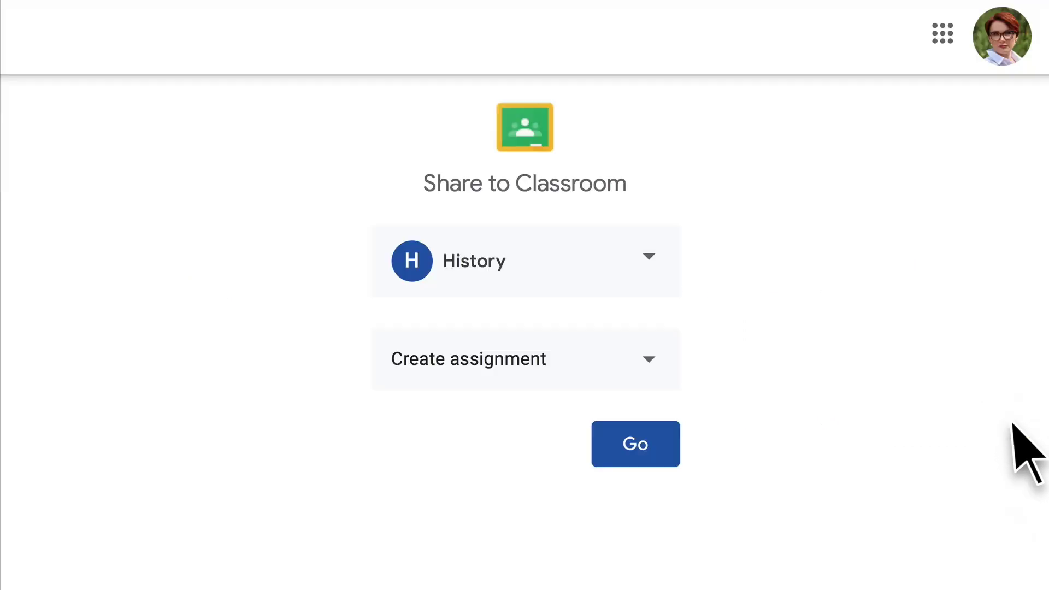
click(657, 461)
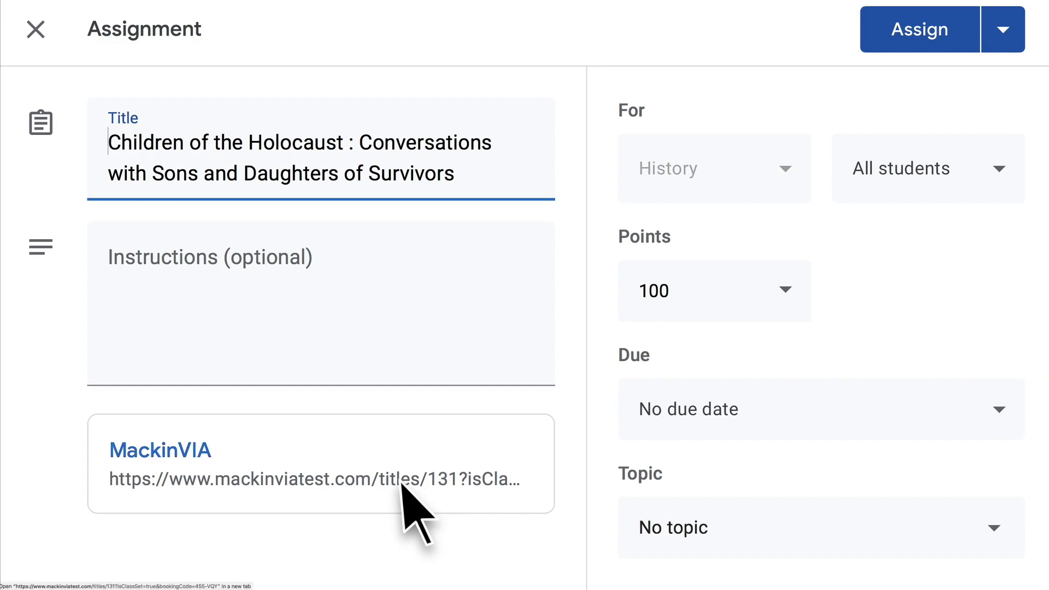
Open the assignment's MackinVIA link and log in with the student's username and password
click(415, 480)
text(Hailey)
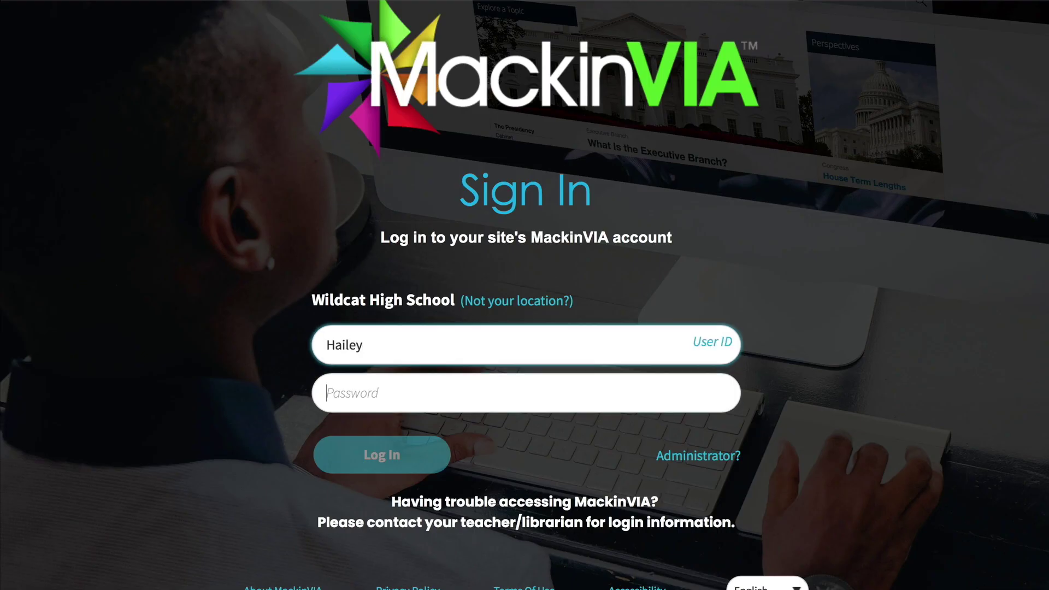
key(Tab)
text(••••)
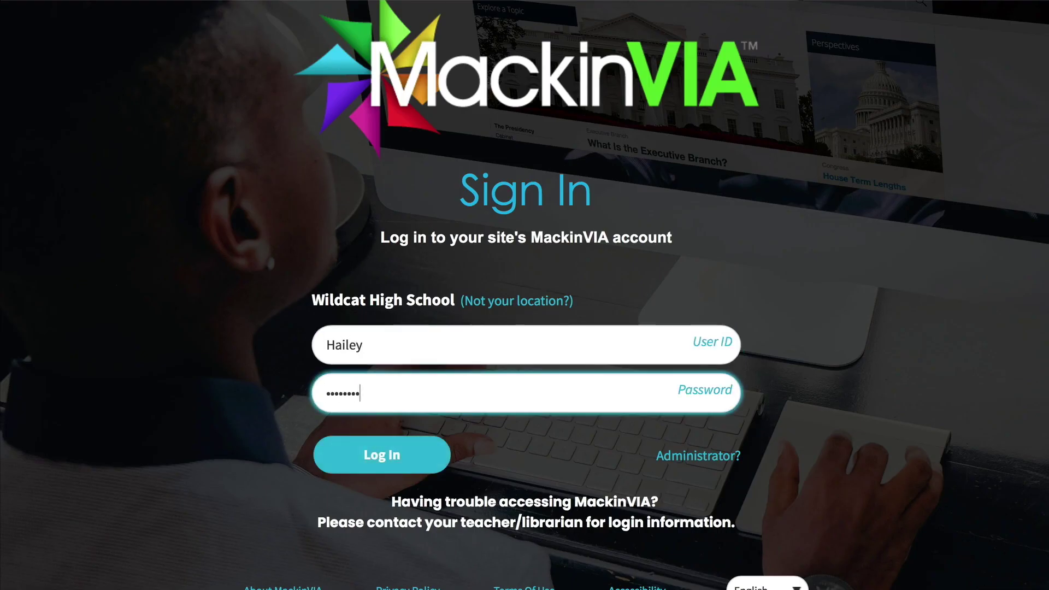
text(•••••)
click(407, 455)
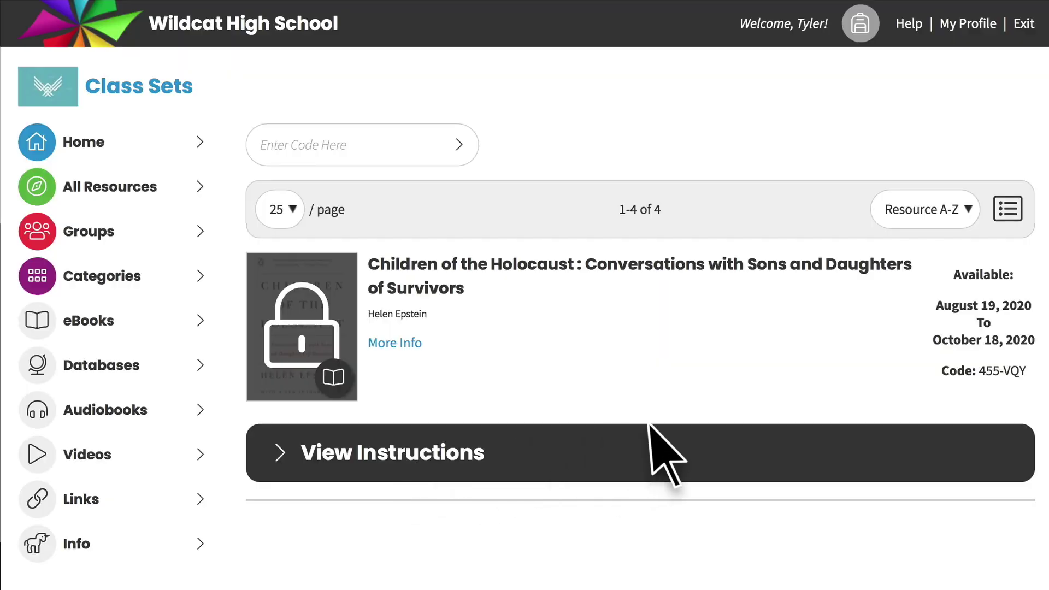